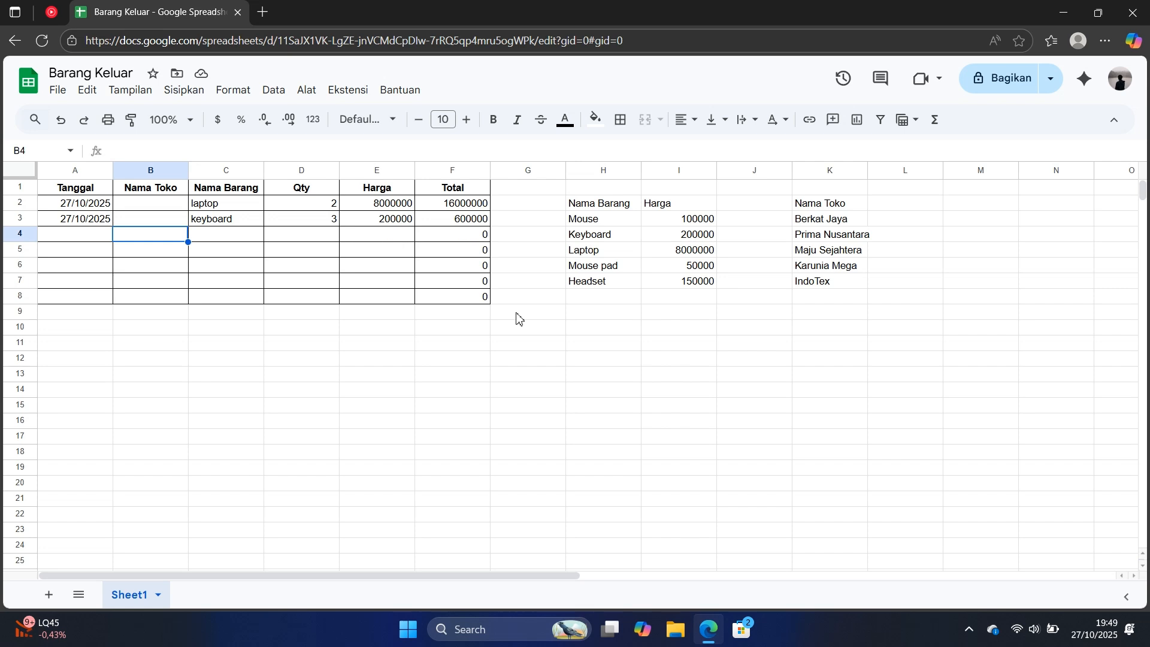
Examine the item price list in columns H and I and the store name list in K2:K7.
key("Right")
key("Right")
key("Right")
key("Right")
key("Right")
key("Right")
key("Right")
key("Right")
key("Right")
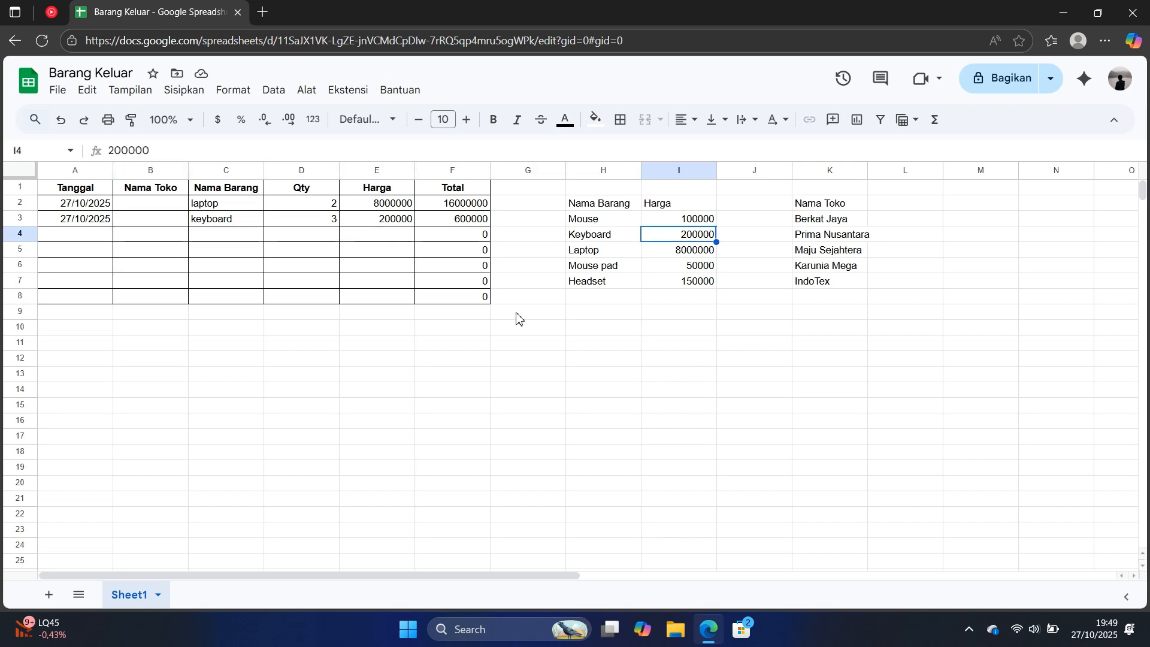
key("Up")
key("Up")
key("Down")
key("Up")
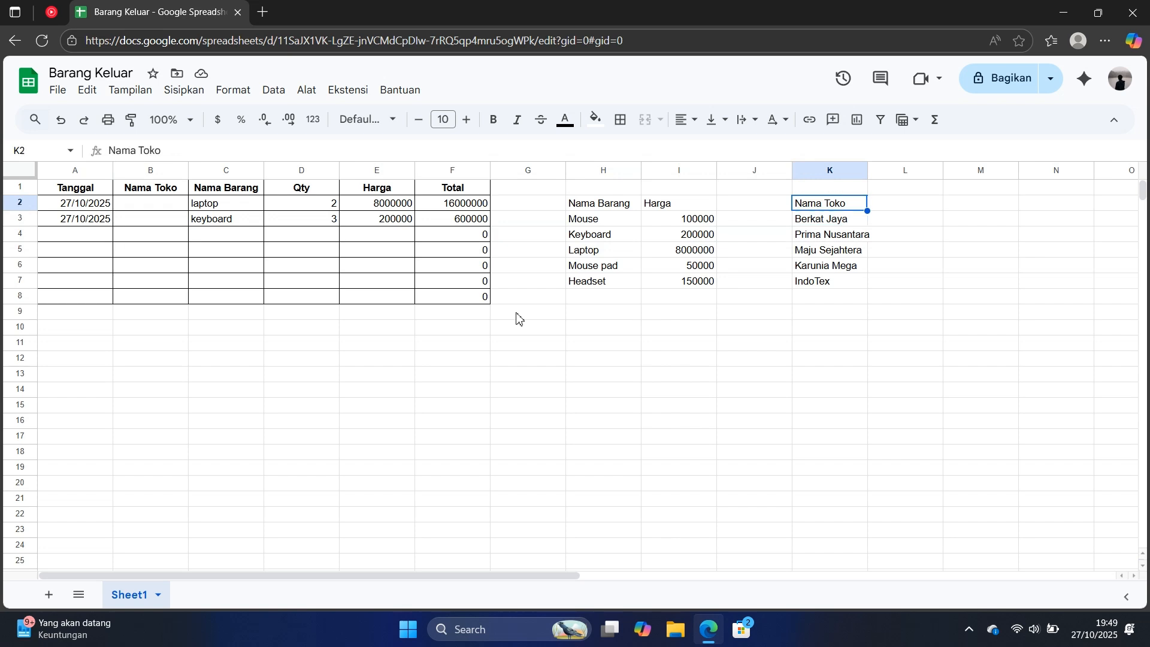
key("shift+Down")
key("shift+Down")
key("shift+Down")
key("shift+Down")
key("shift+Down")
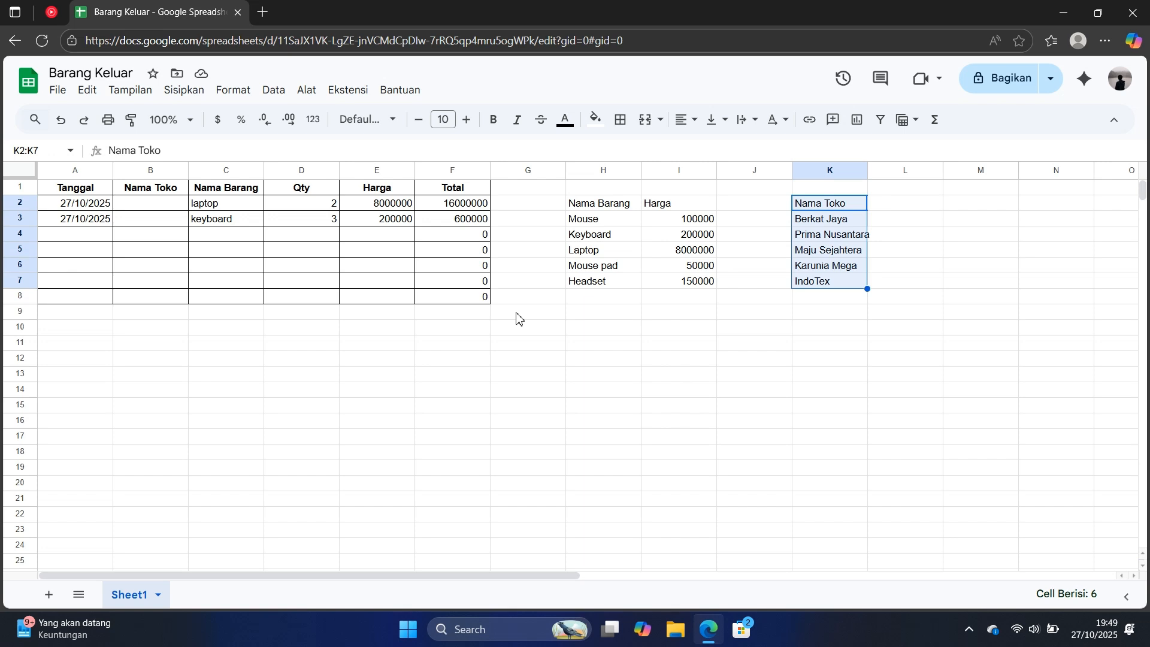
key("Left")
key("Left")
key("Left")
key("Left")
key("Left")
key("Right")
key("Right")
key("Right")
key("Right")
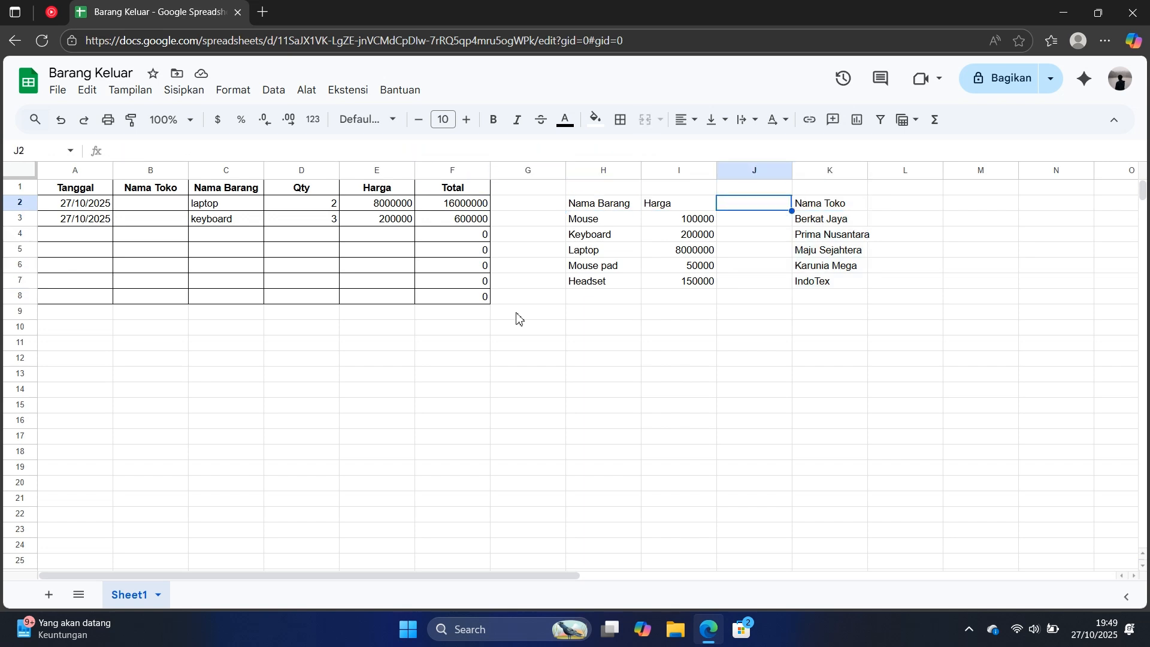
key("Down")
key("Right")
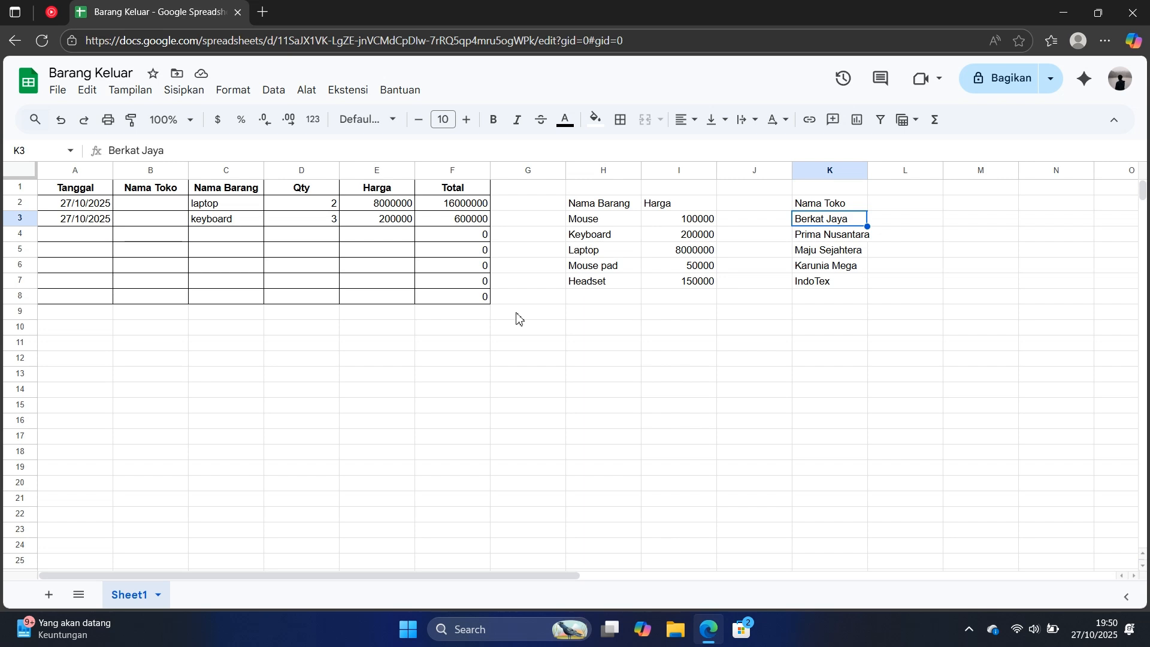
Narrow the empty column G between the sales table and the item price list.
key("Left")
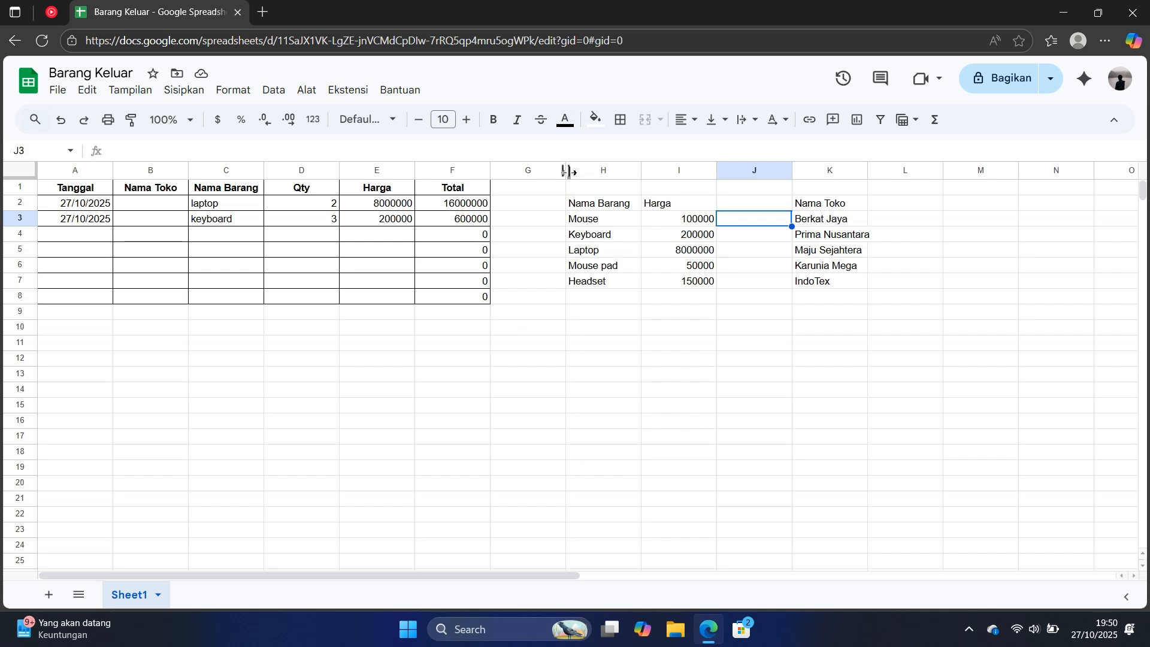
left_click_drag(568, 172, 542, 172)
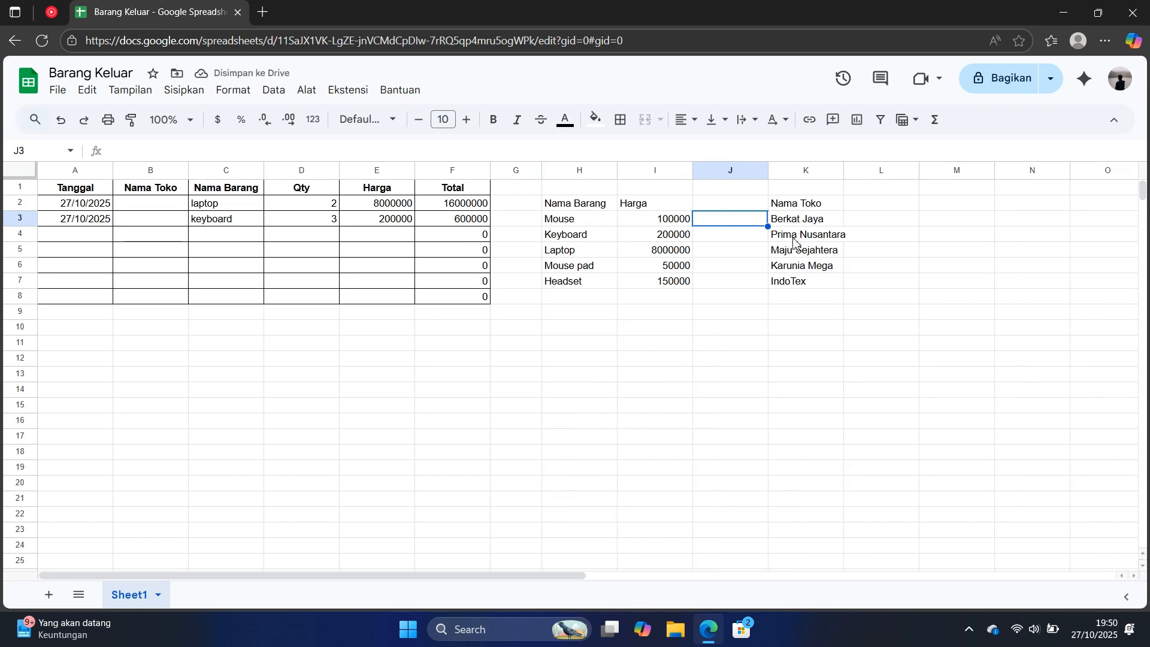
Insert a dropdown in cell B2 under Nama Toko, with the criterion Dropdown (dari rentang).
left_click(162, 211)
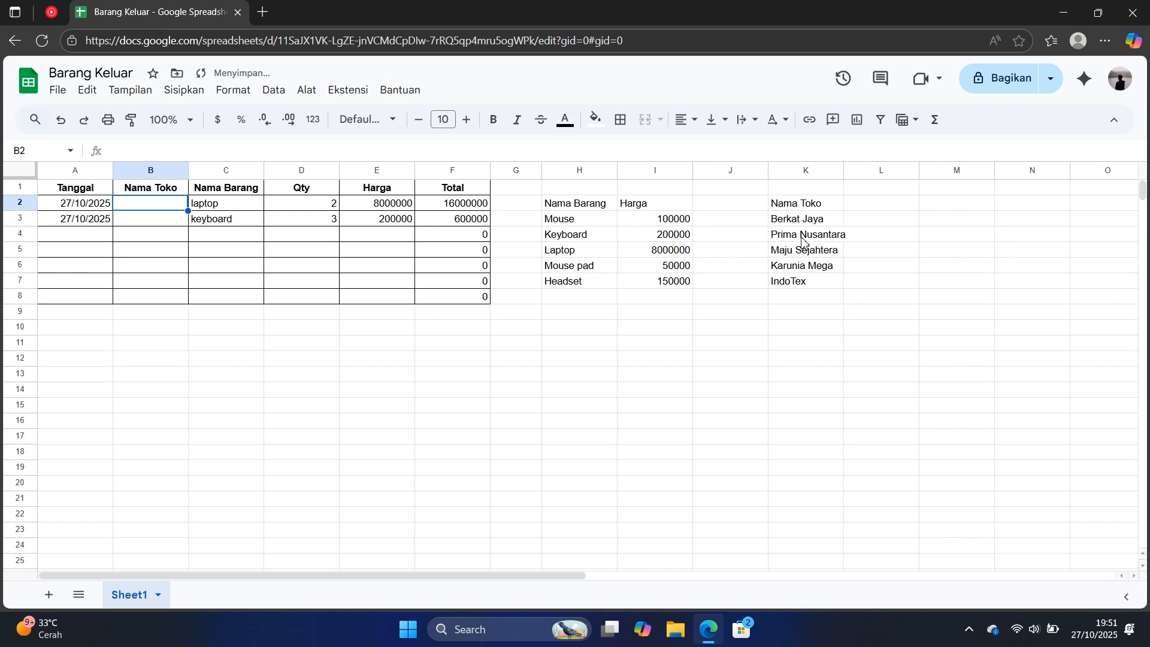
key("Return")
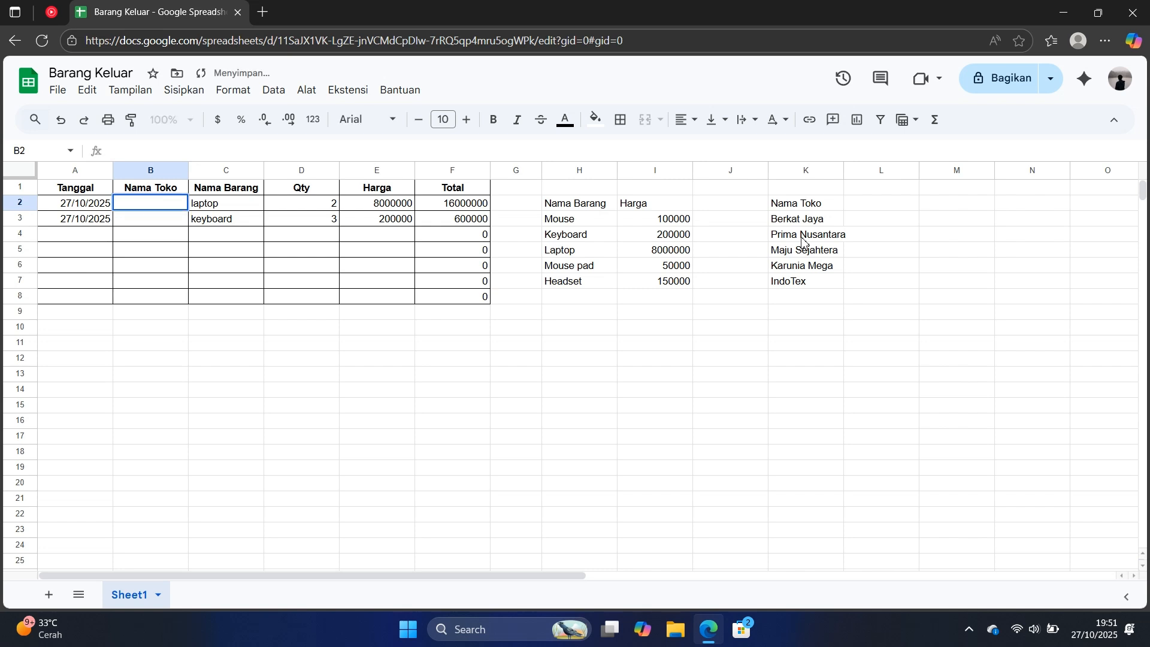
key("Escape")
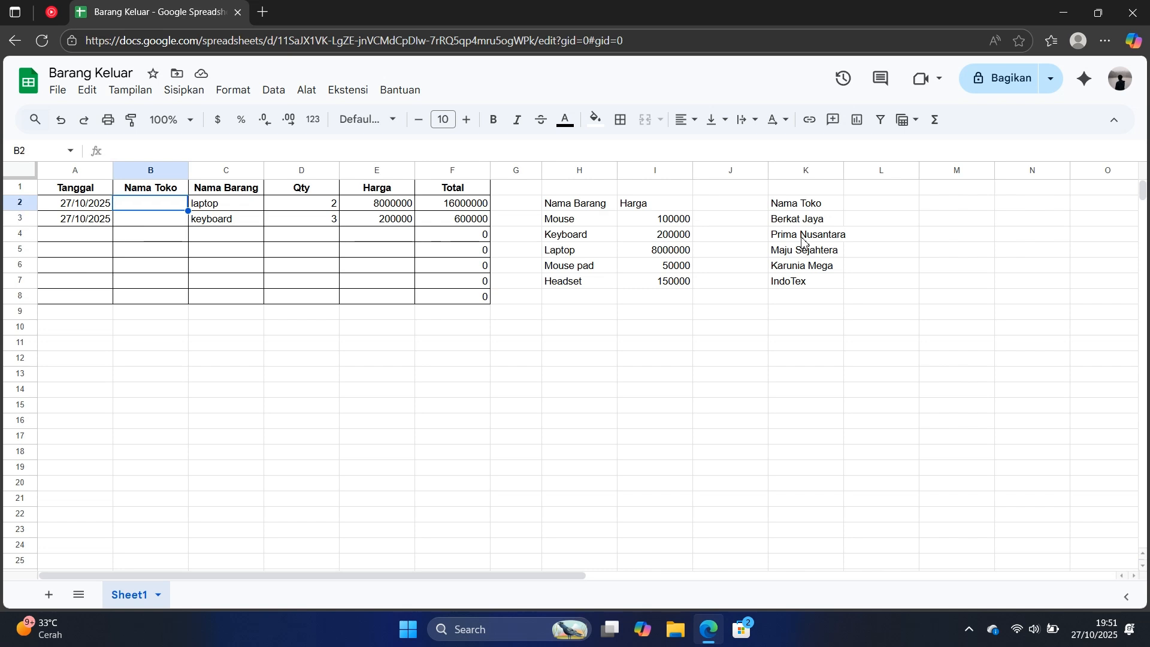
left_click(182, 93)
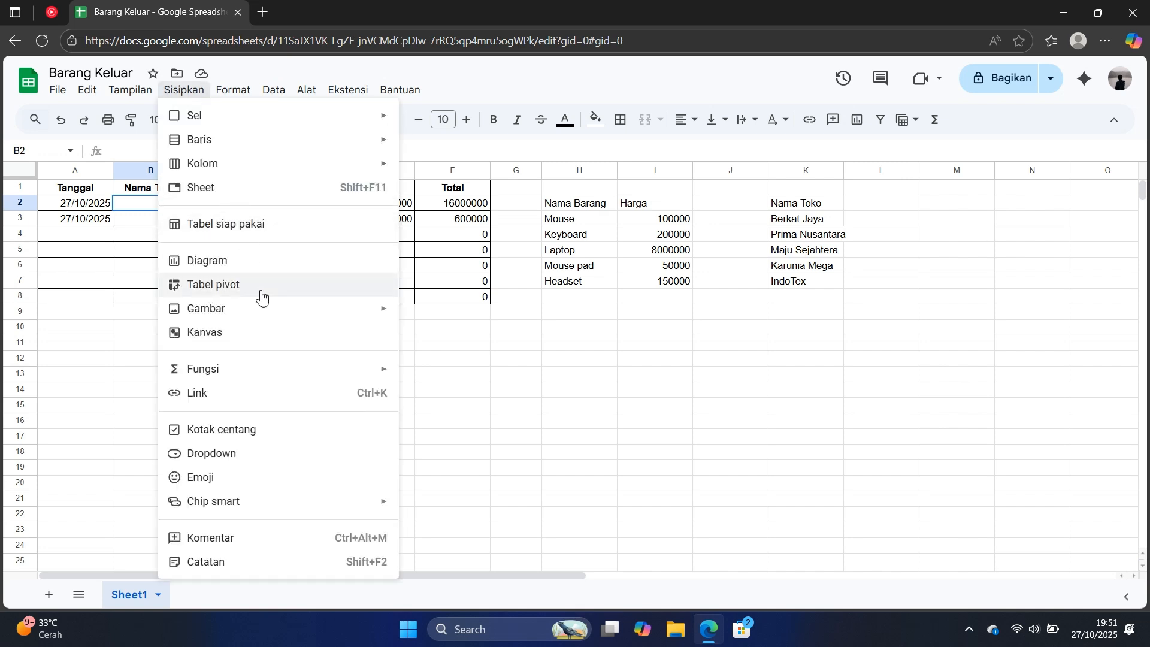
left_click(250, 457)
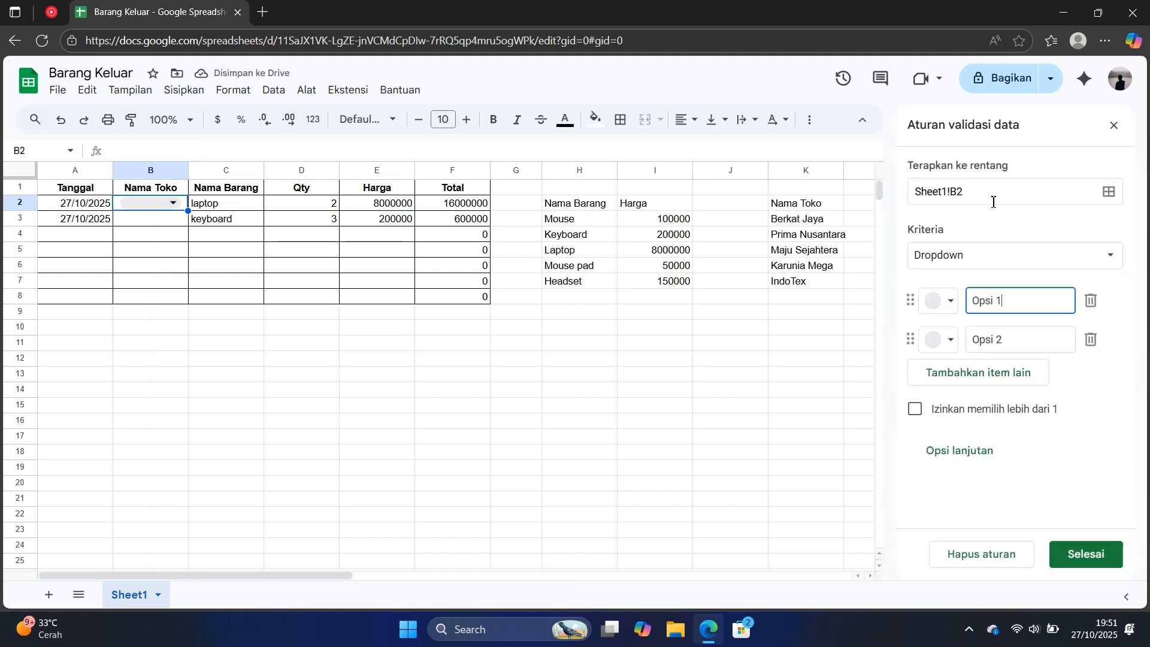
left_click(963, 268)
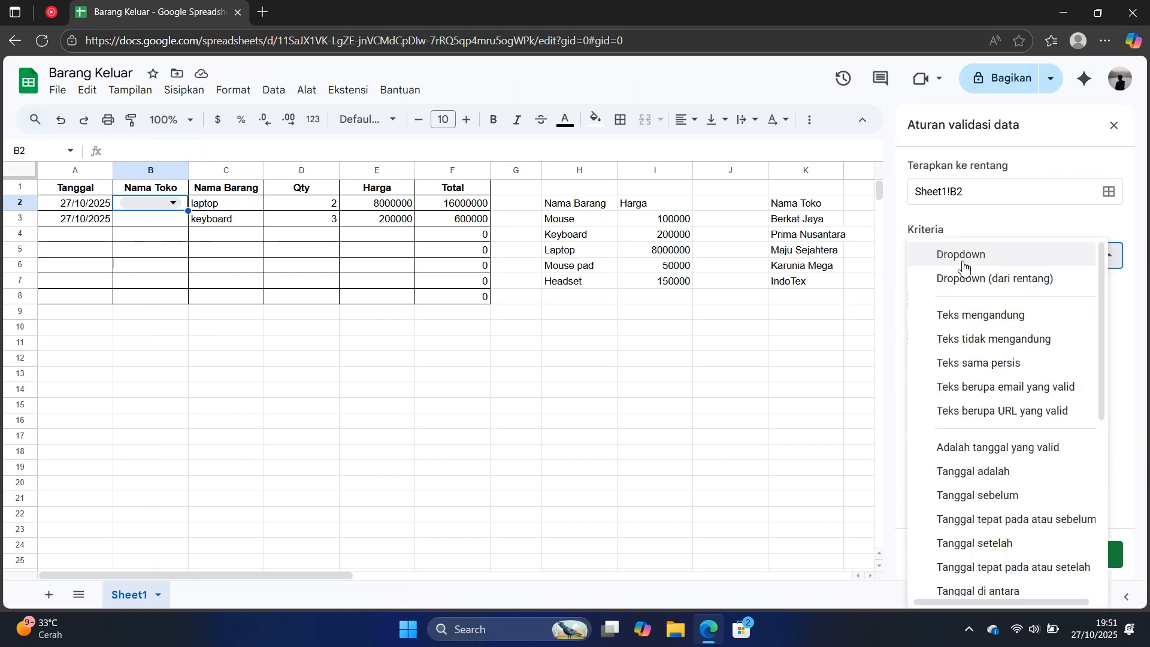
left_click(978, 291)
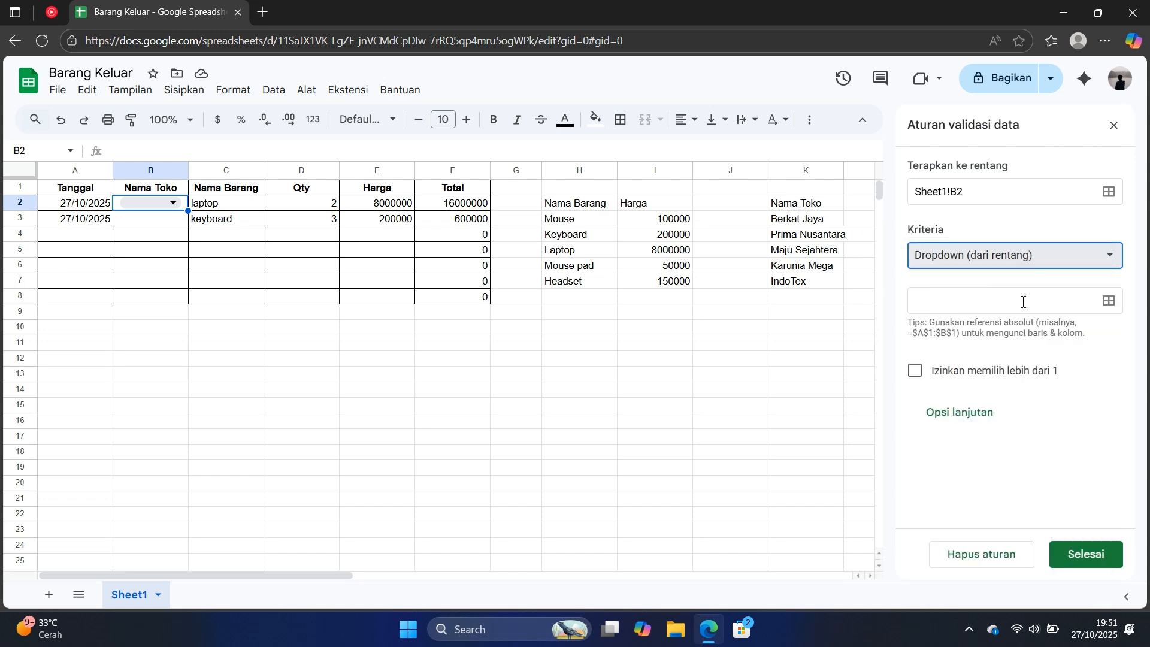
Set the dropdown's source range to the store list Sheet1!K2:K7.
left_click(1107, 305)
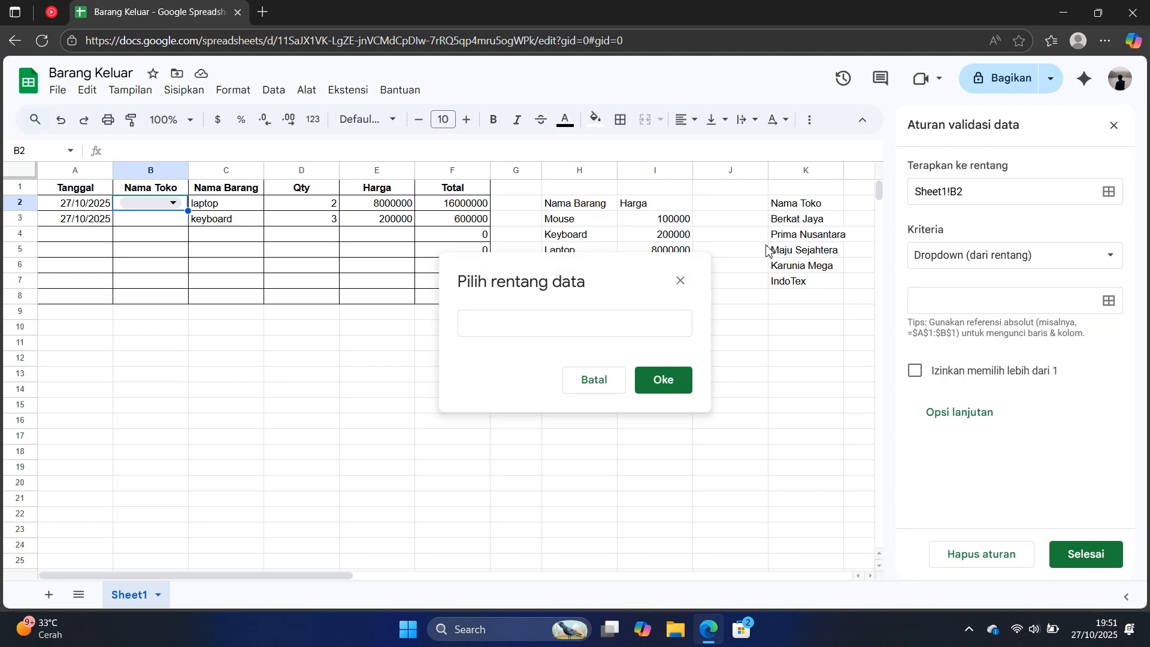
left_click_drag(790, 206, 792, 285)
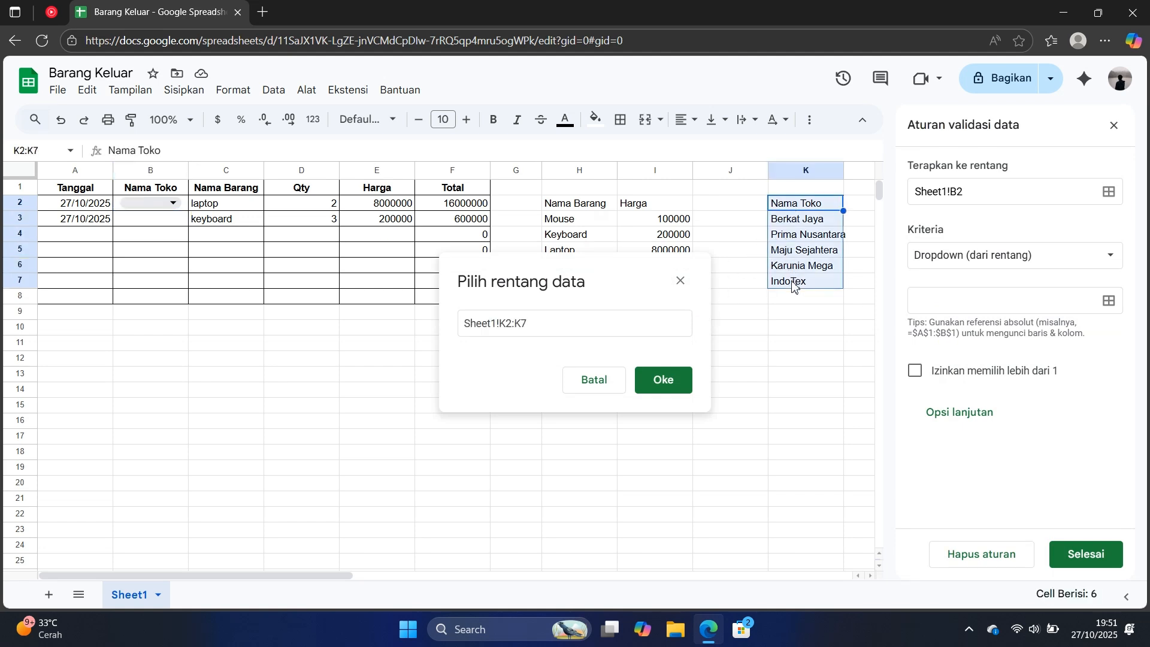
left_click(666, 393)
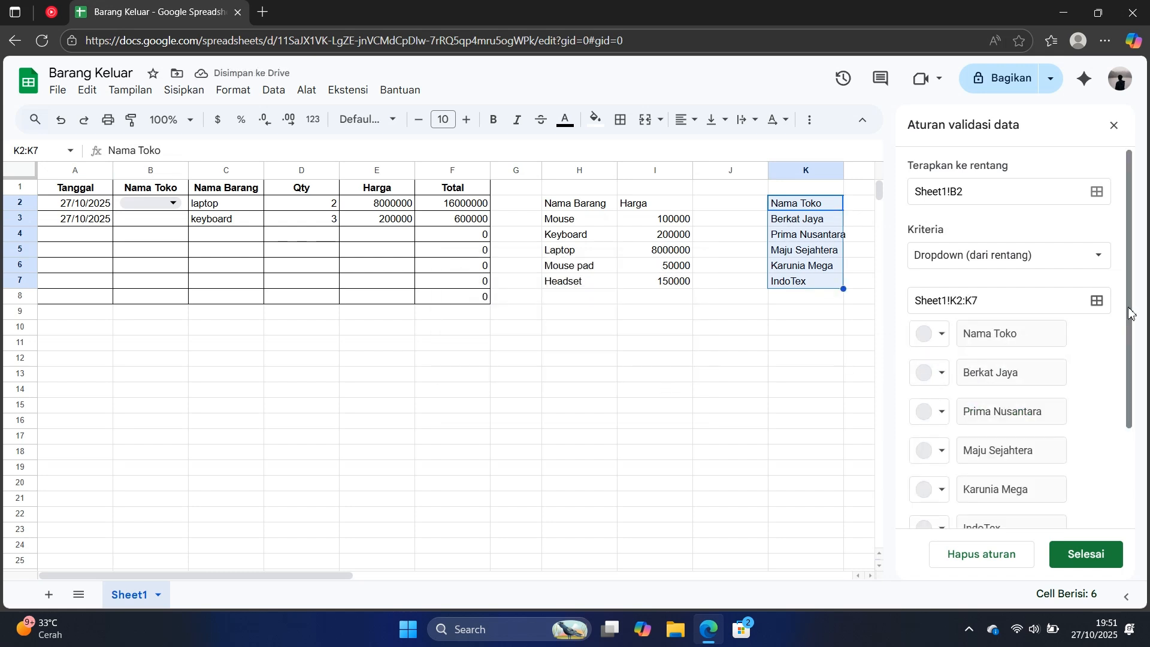
Correct the dropdown's source range to Sheet1!K3:K7 to exclude the header, then save the rule and close the validation settings.
left_click_drag(1128, 321, 1122, 363)
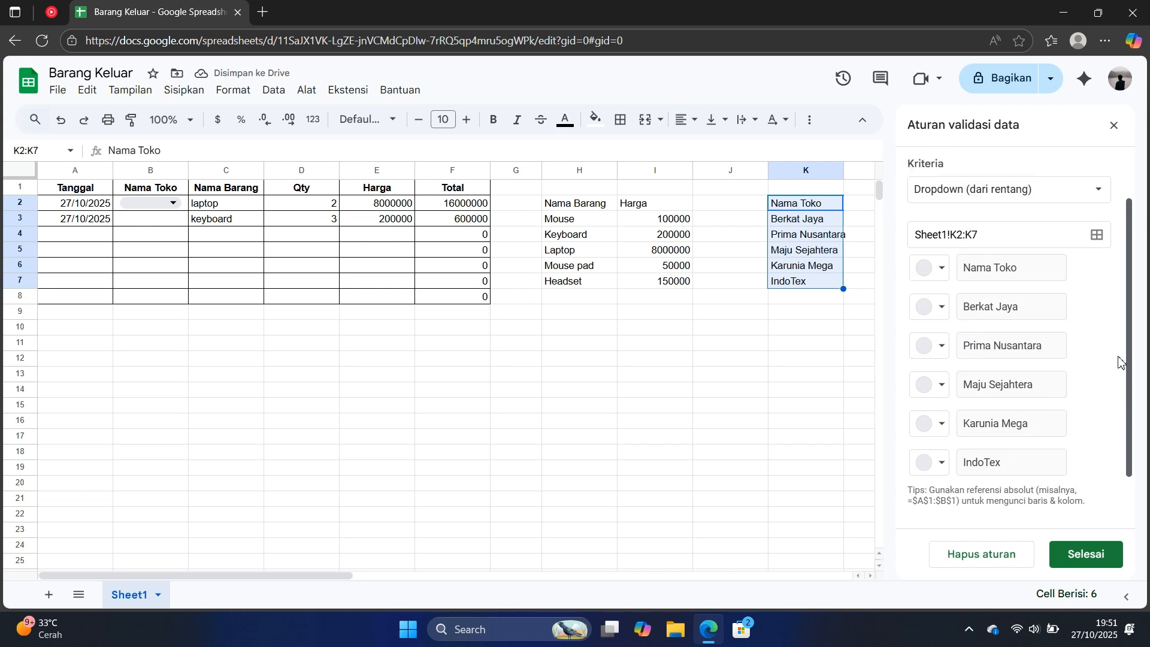
left_click(1097, 236)
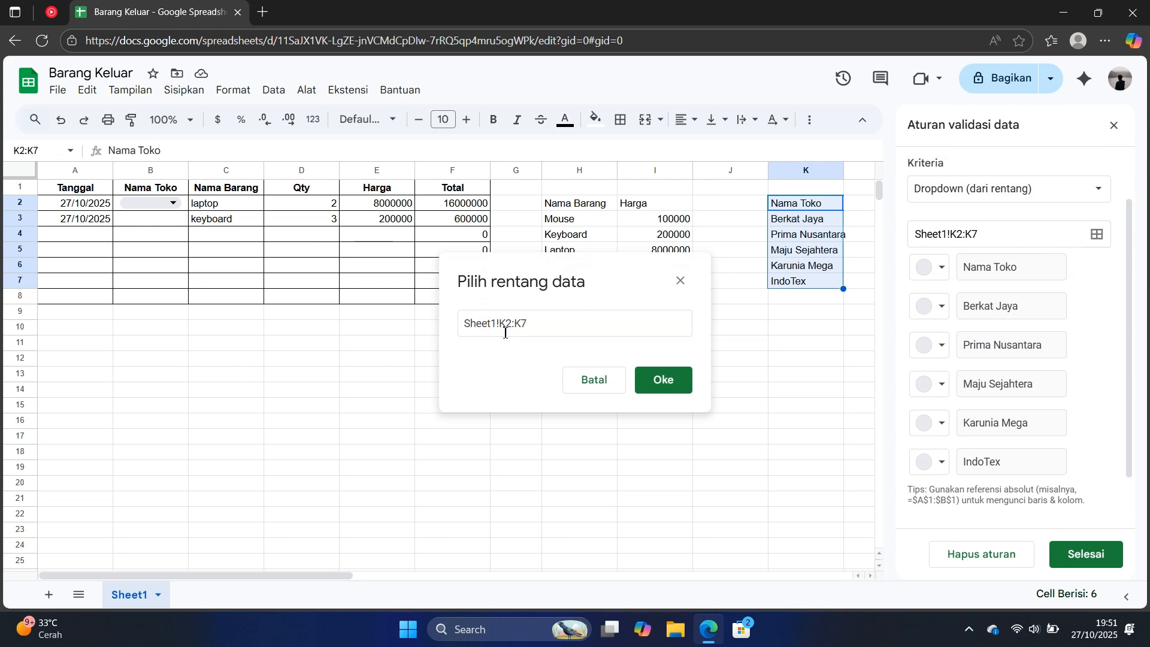
left_click(510, 324)
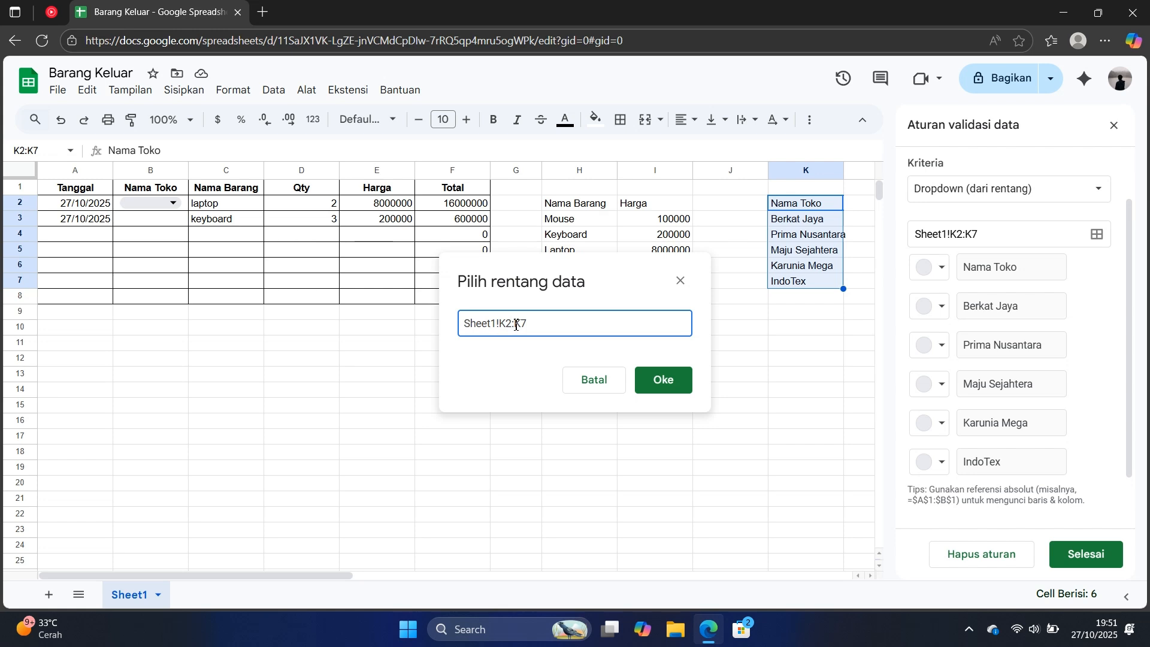
key("BackSpace")
key("BackSpace")
type("3")
left_click(663, 382)
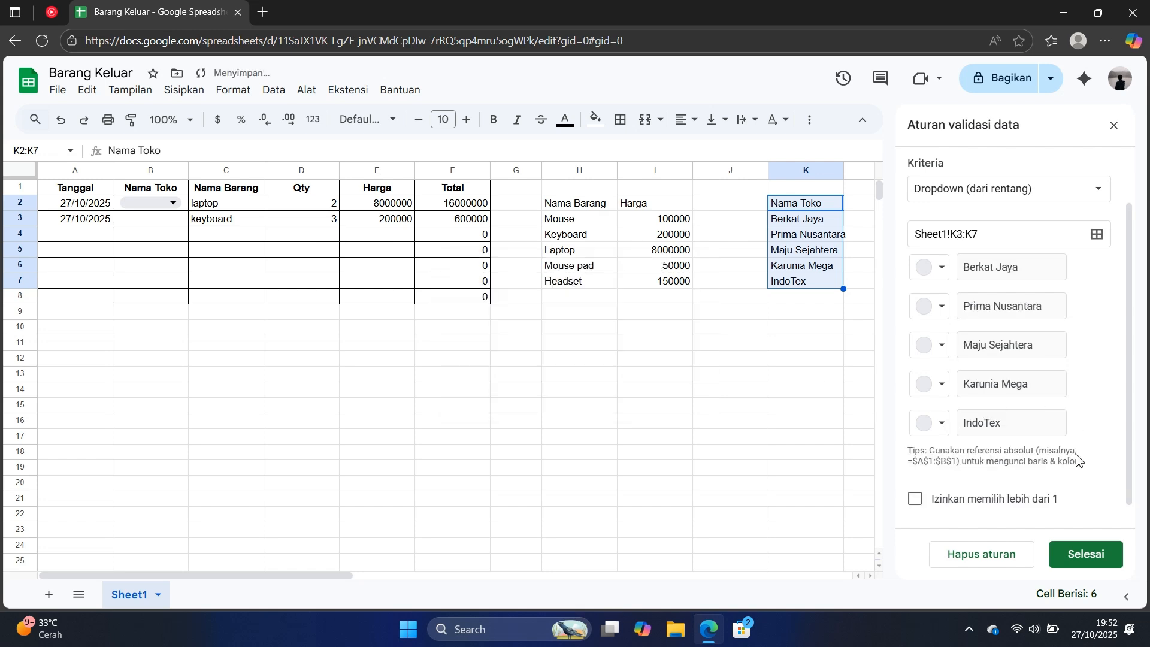
left_click(1079, 556)
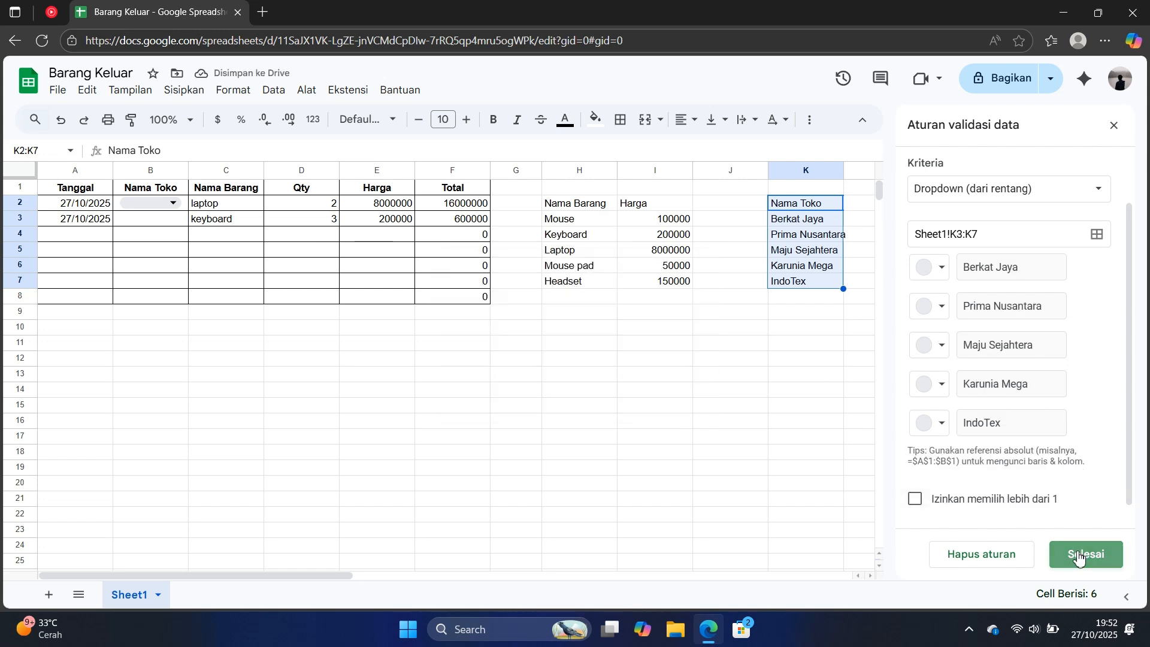
left_click(1113, 127)
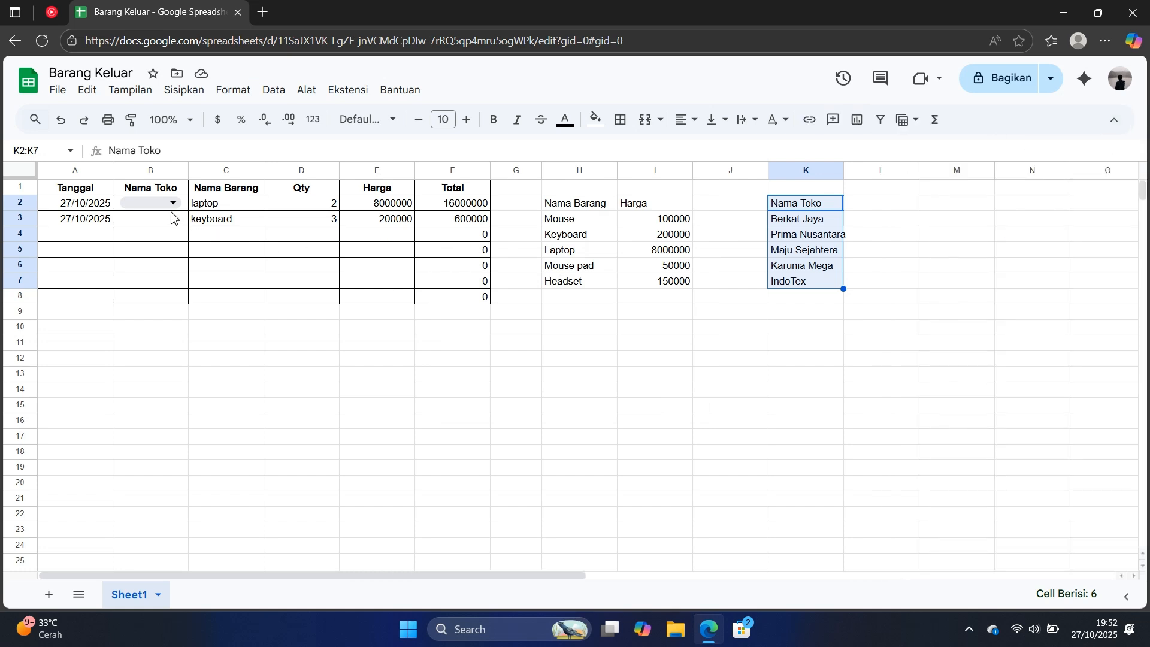
Widen the Nama Toko column to about twice its width.
left_click_drag(188, 170, 269, 173)
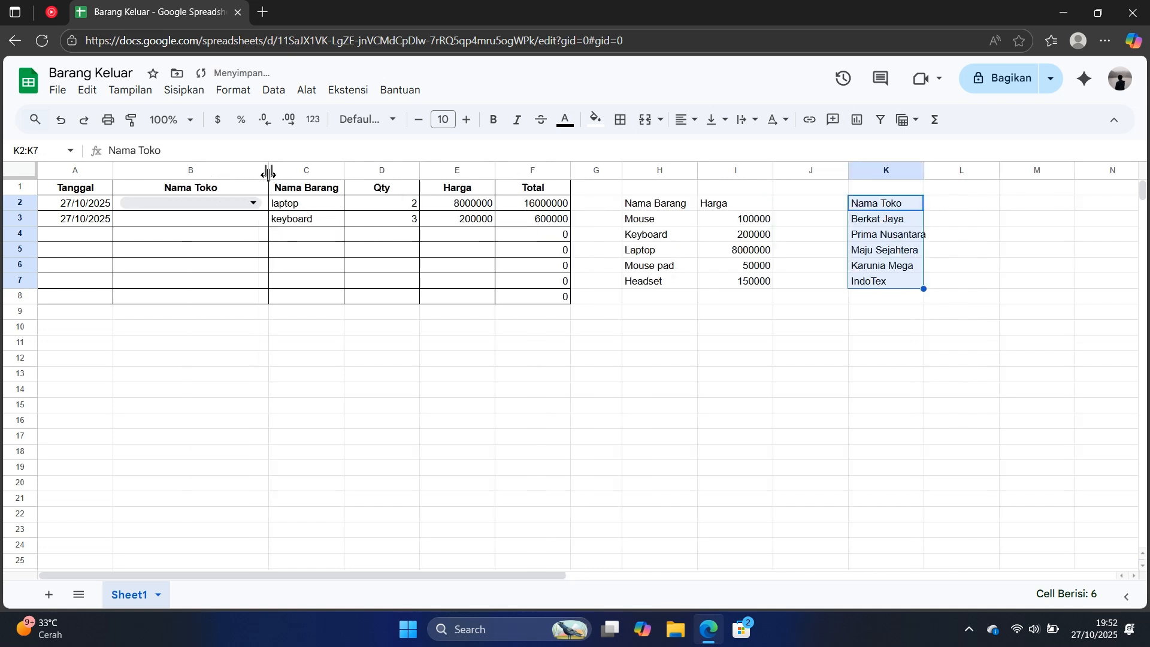
left_click(265, 204)
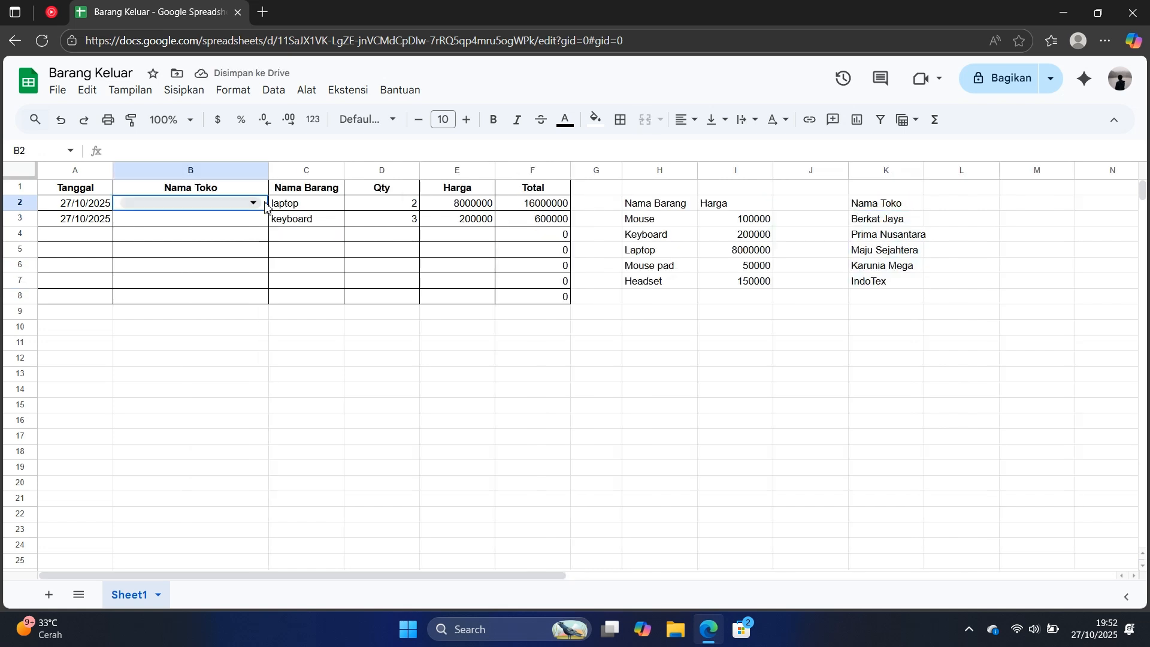
Clear the date, store, item and quantity cells A3:D3 of the second data row.
key("Down")
key("Left")
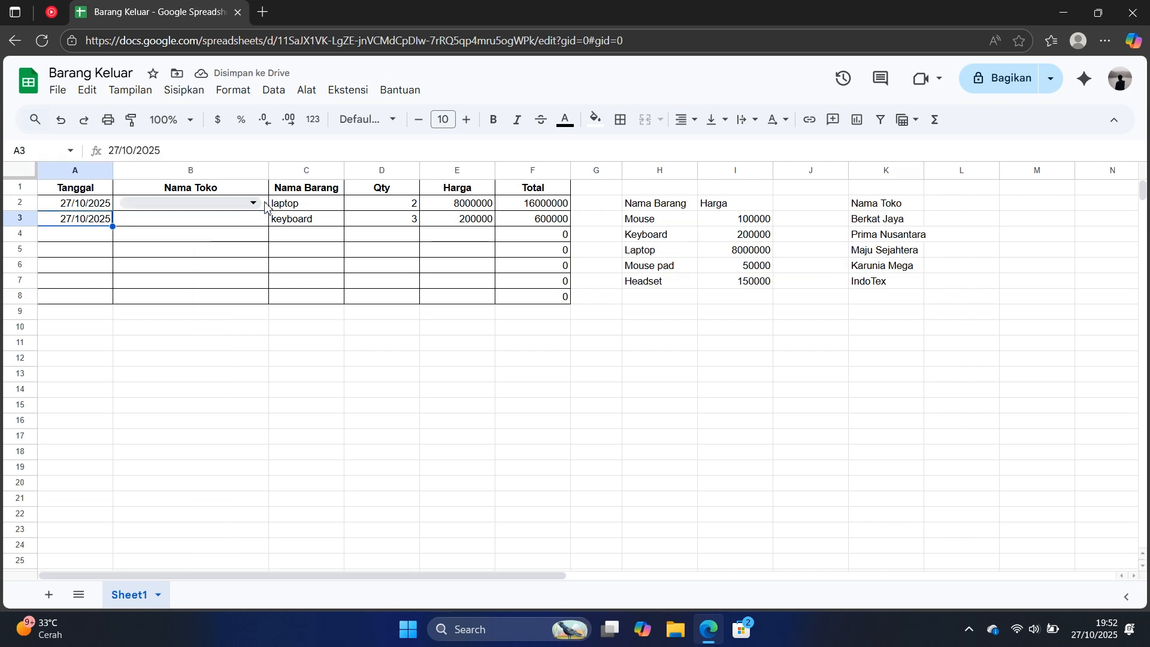
key("shift+Right")
key("shift+Right")
key("shift+Right")
key("shift+Right")
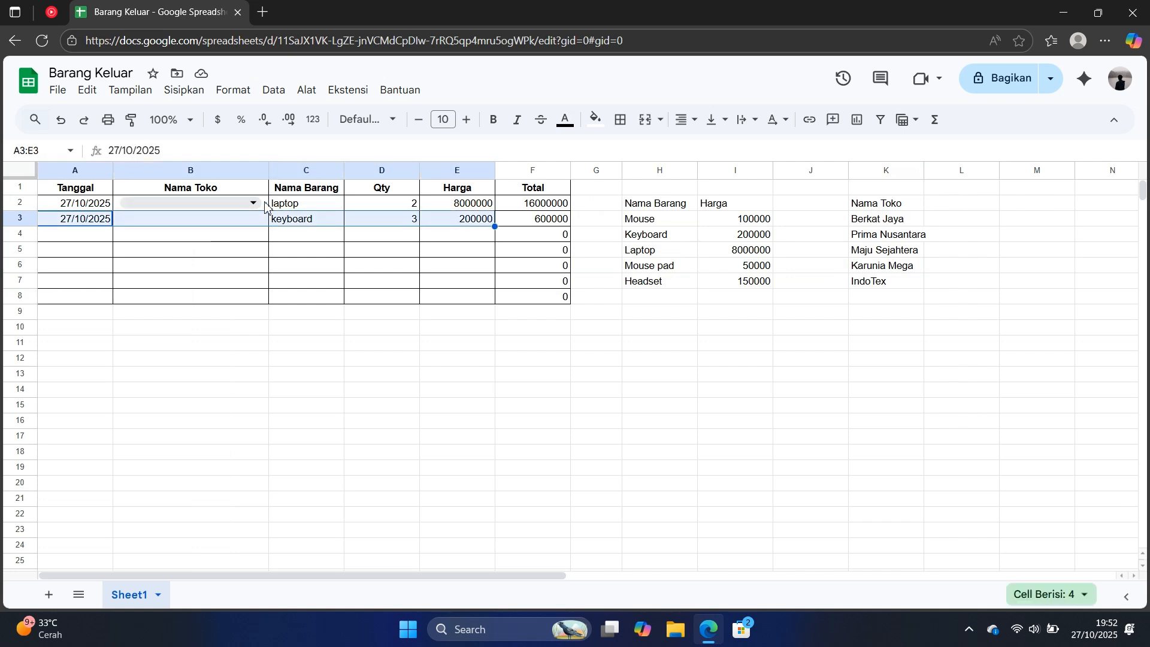
key("shift+Right")
key("shift+Left")
key("shift+Left")
key("Delete")
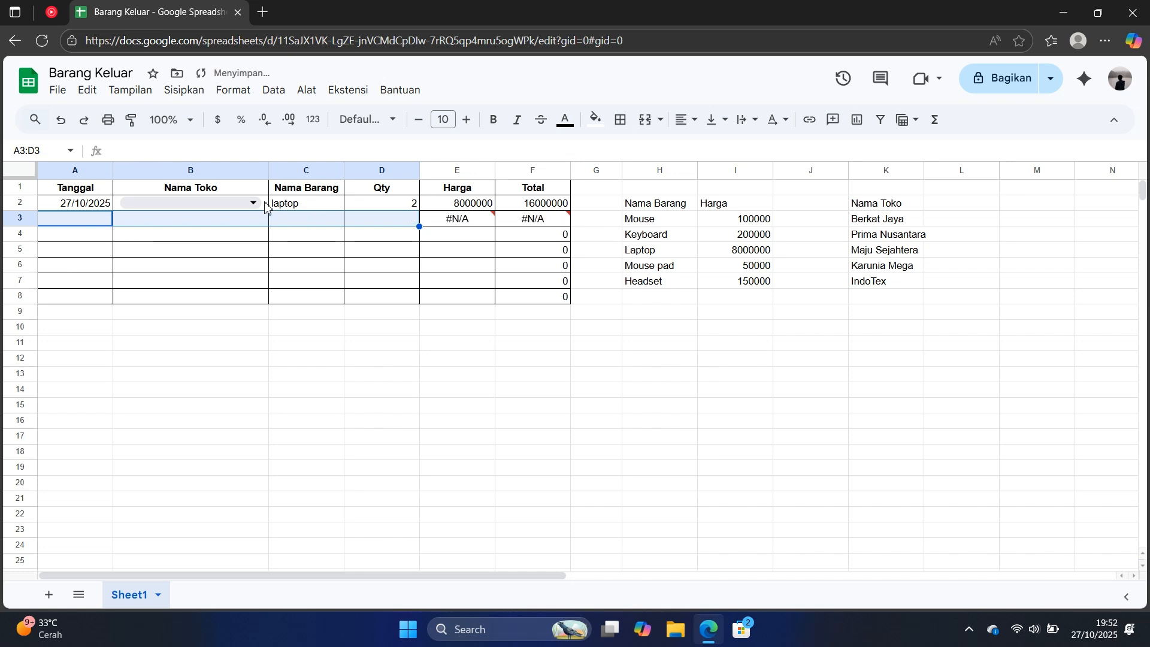
Fill the store dropdown in cell B2 with Karunia Mega.
key("Up")
key("Right")
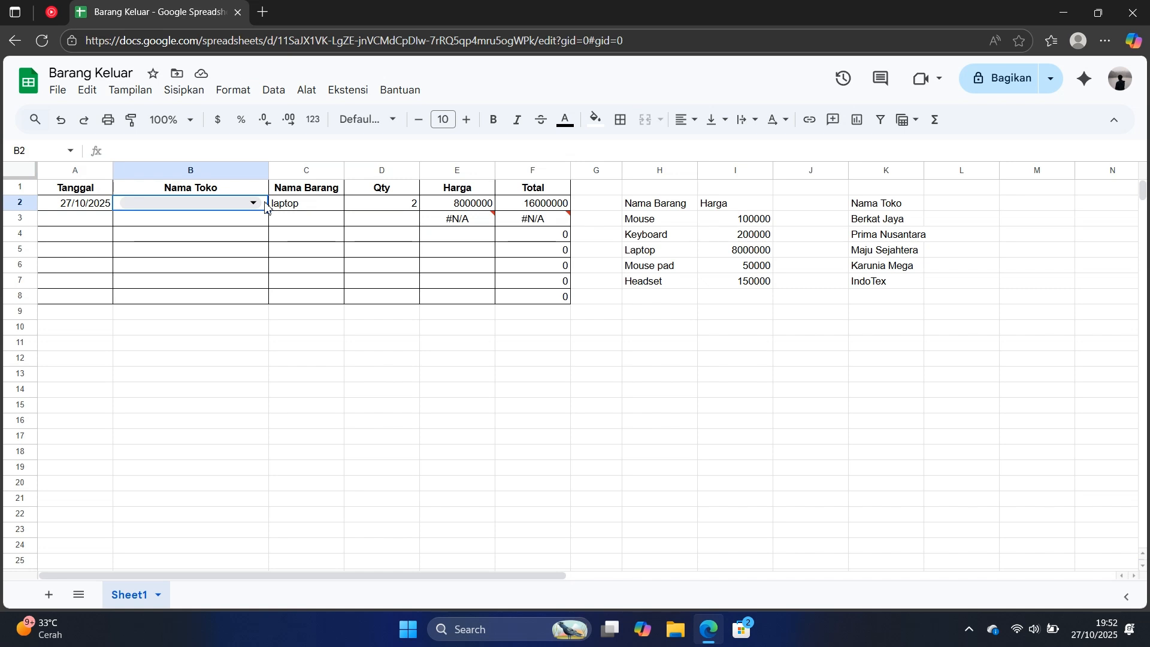
type("karunia")
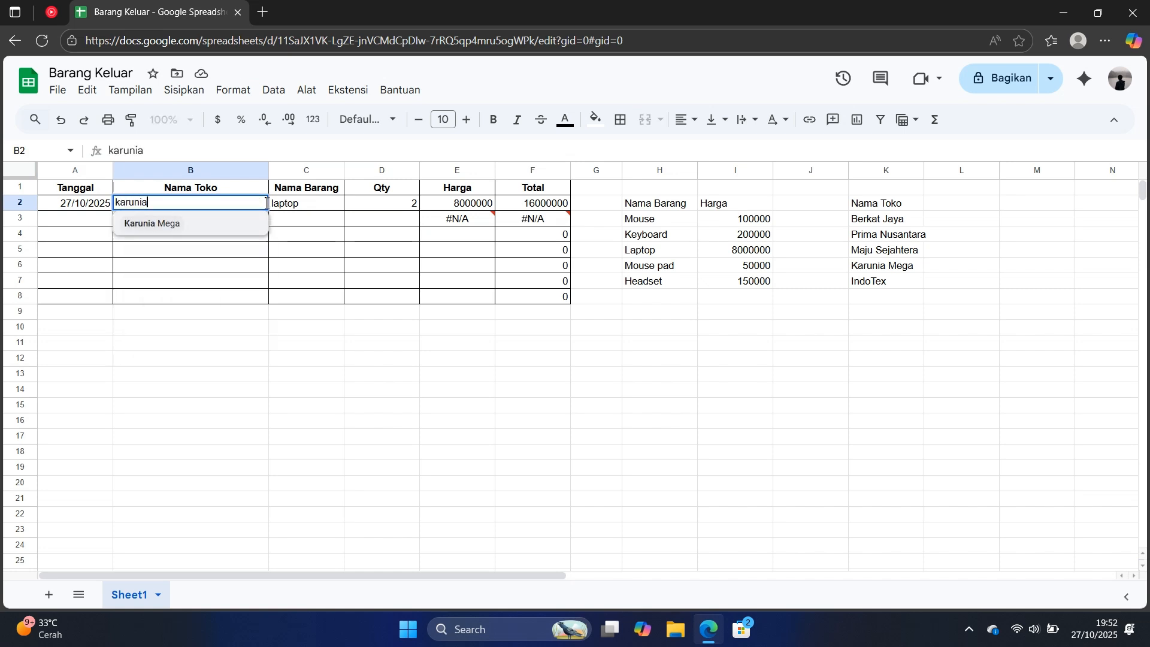
key("Return")
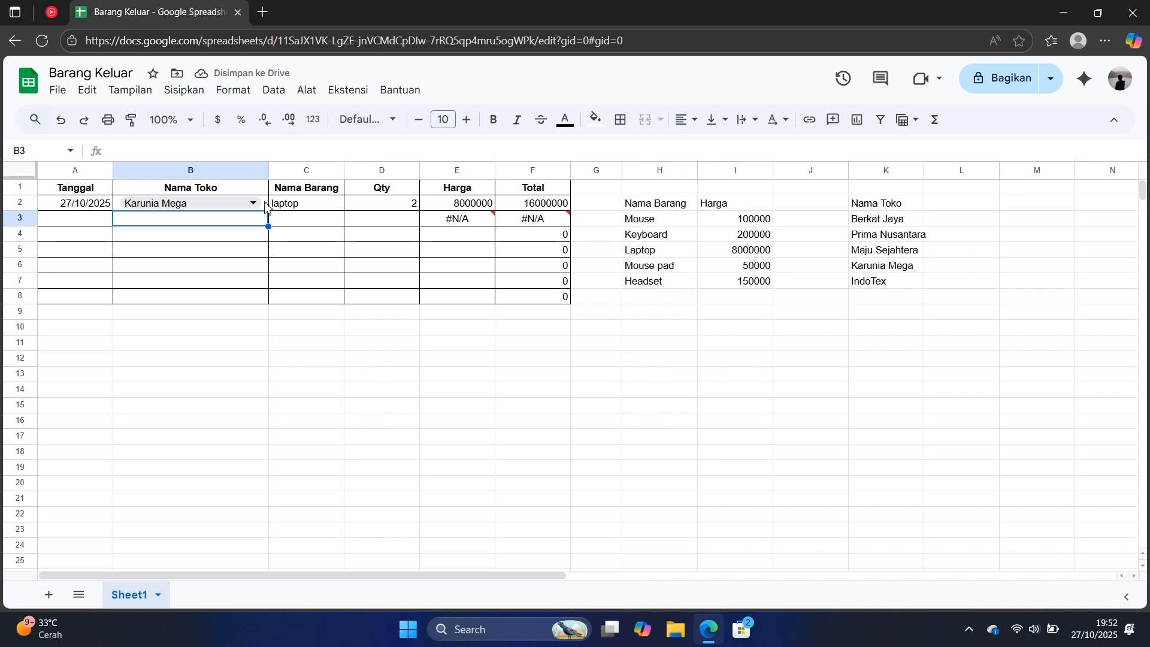
key("Up")
key("Right")
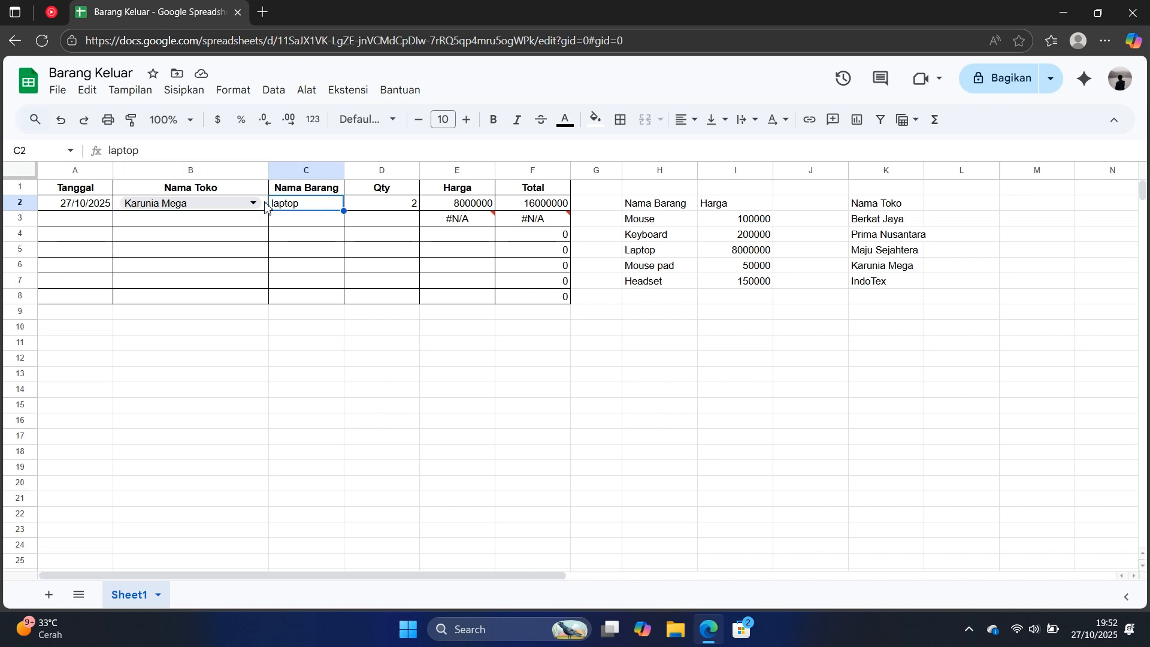
key("Left")
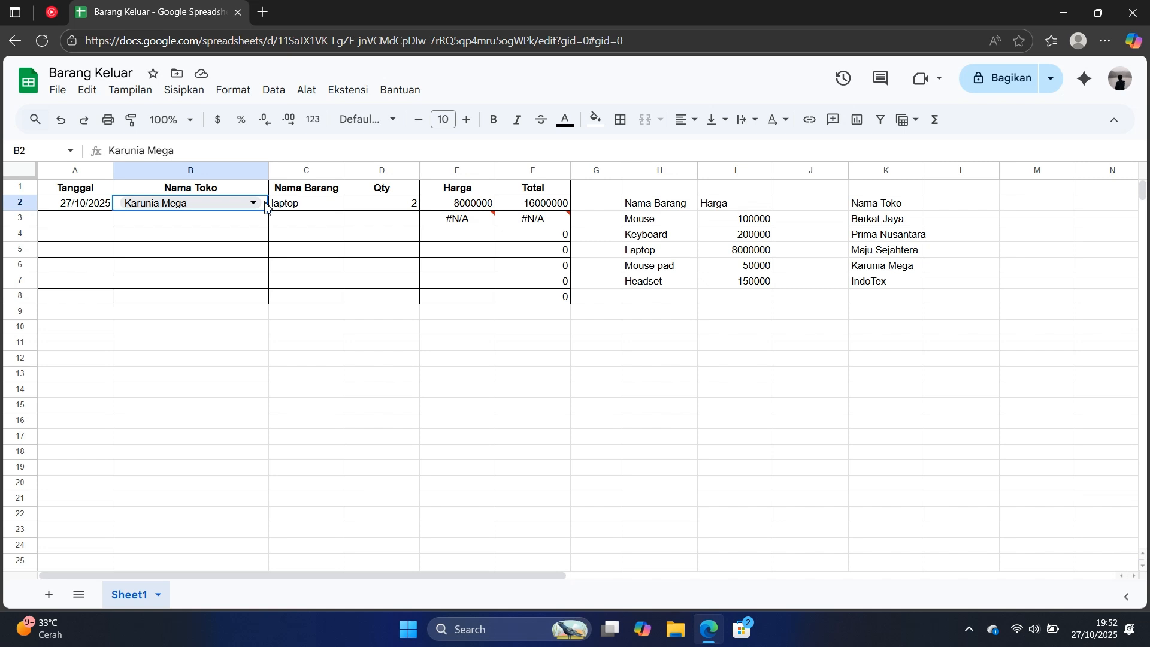
key("Right")
key("Right")
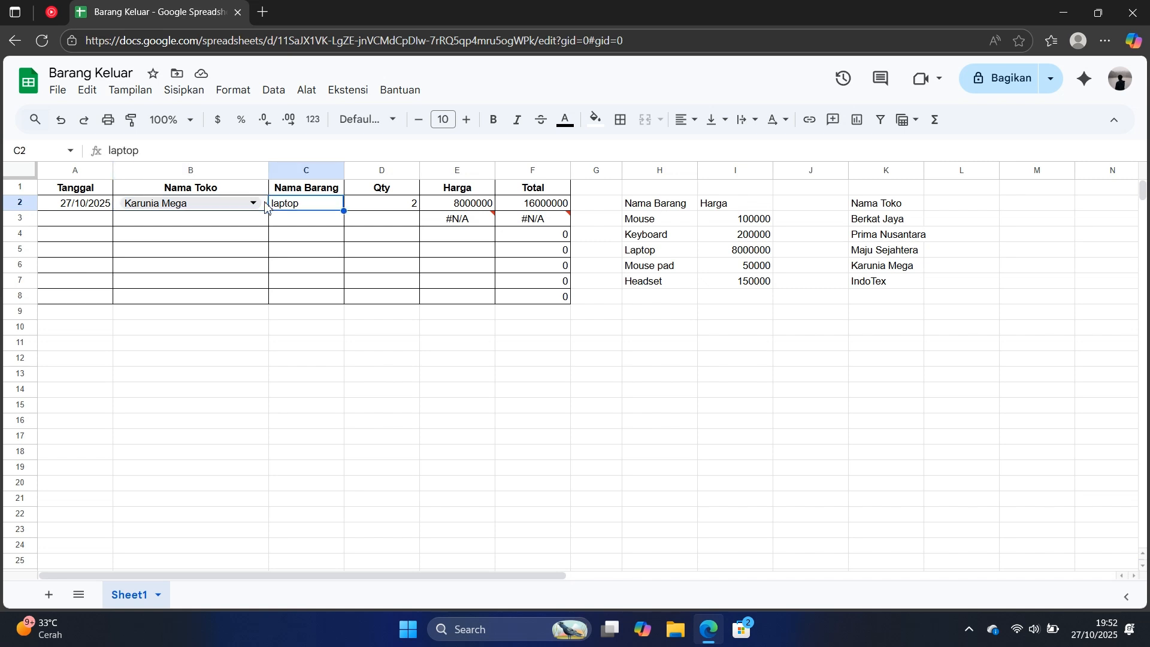
key("Left")
key("Right")
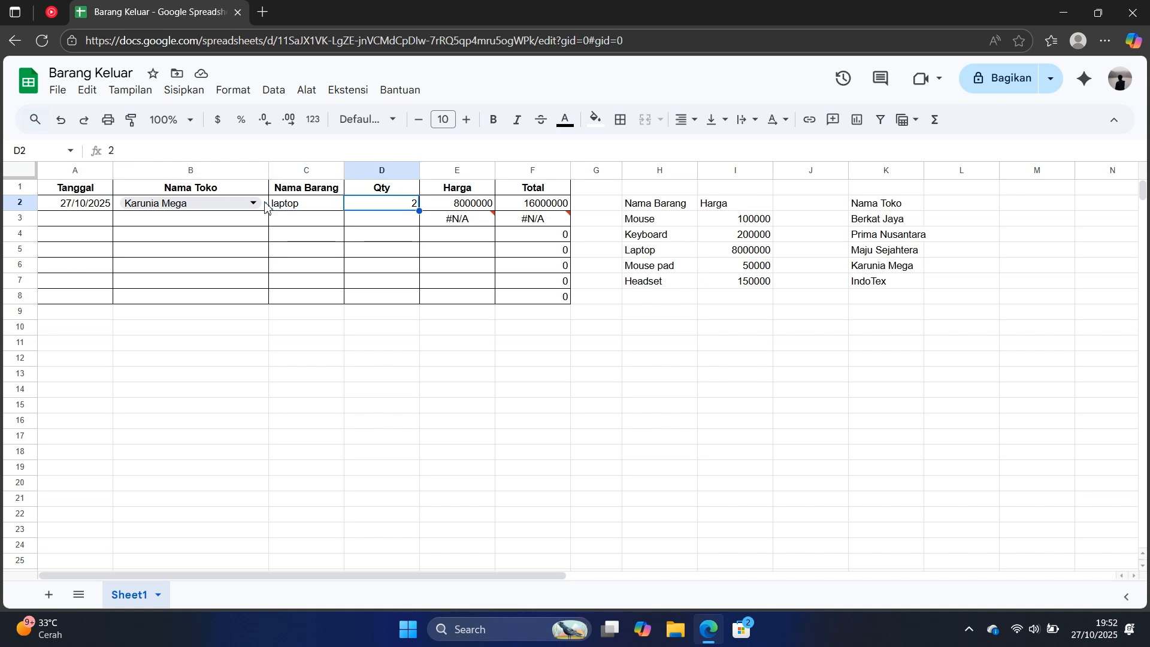
Examine the imported item and price list starting at H2, including its importrange formula.
key("Right")
key("Right")
key("Right")
key("Right")
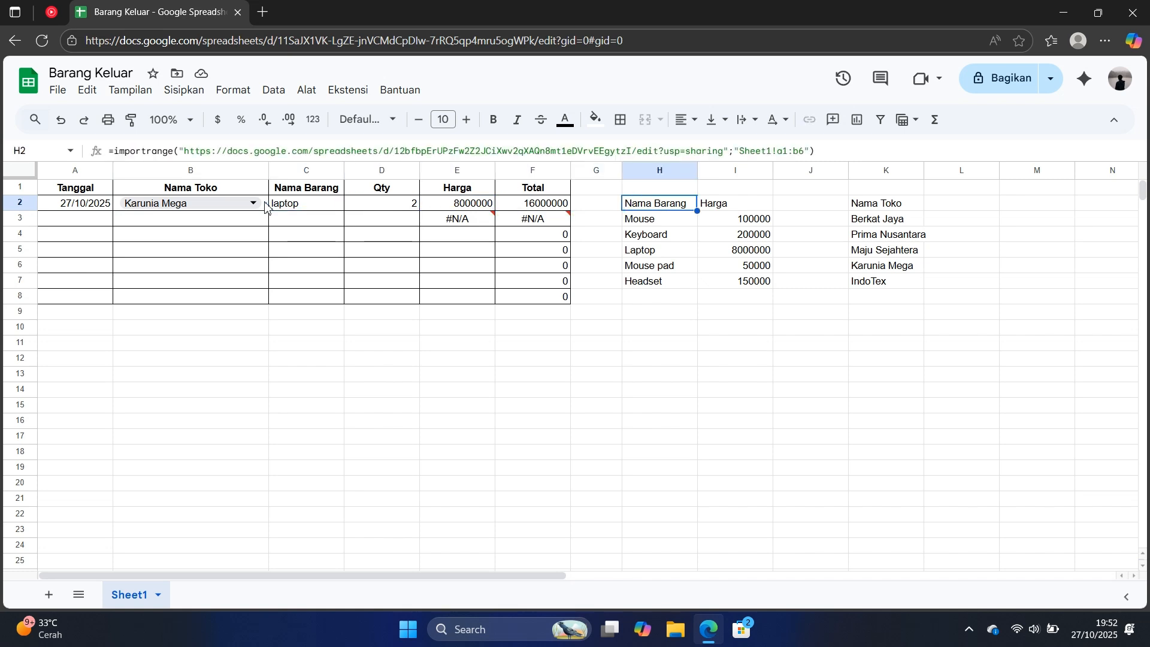
key("Down")
key("Up")
key("shift+Right")
key("shift+Down")
key("shift+Down")
key("shift+Down")
key("shift+Down")
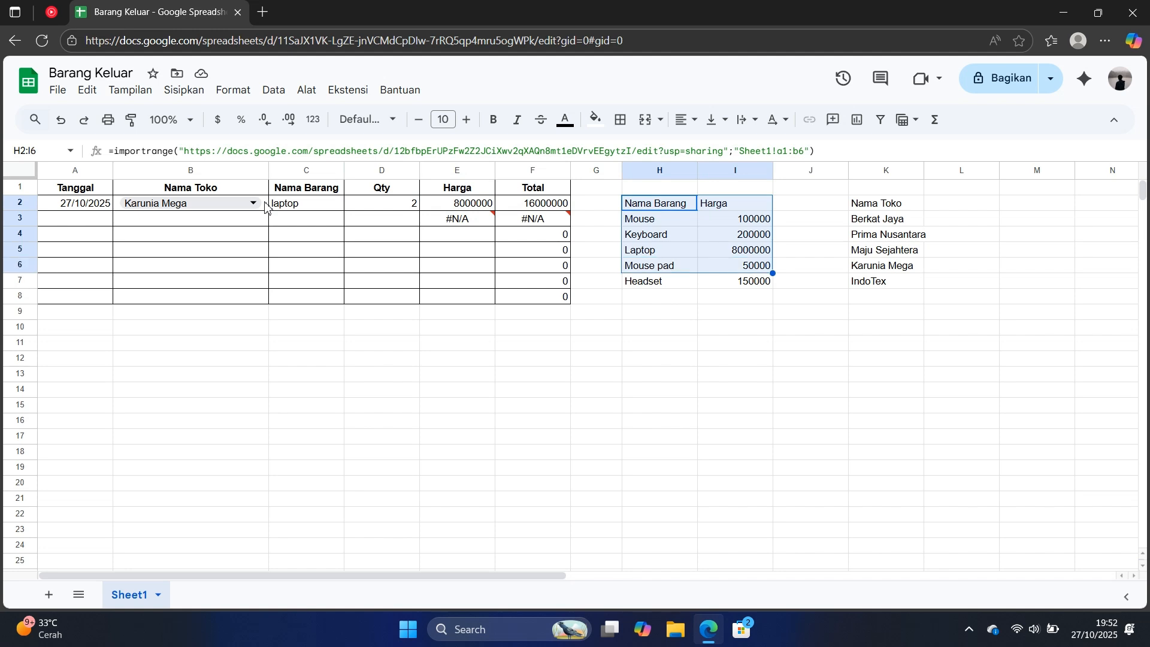
Enter the date 28/10/2025 in cell A3 of the Tanggal column.
key("Left")
key("Down")
key("Left")
key("Left")
key("Left")
key("Left")
key("Left")
key("Left")
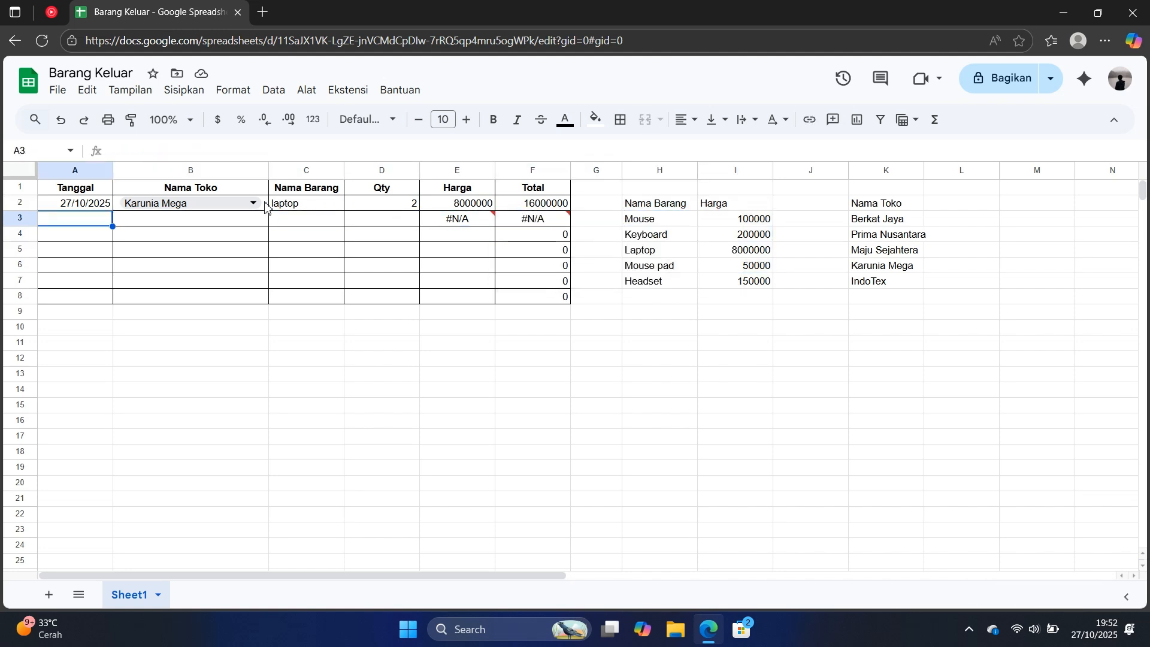
key("ctrl+semicolon")
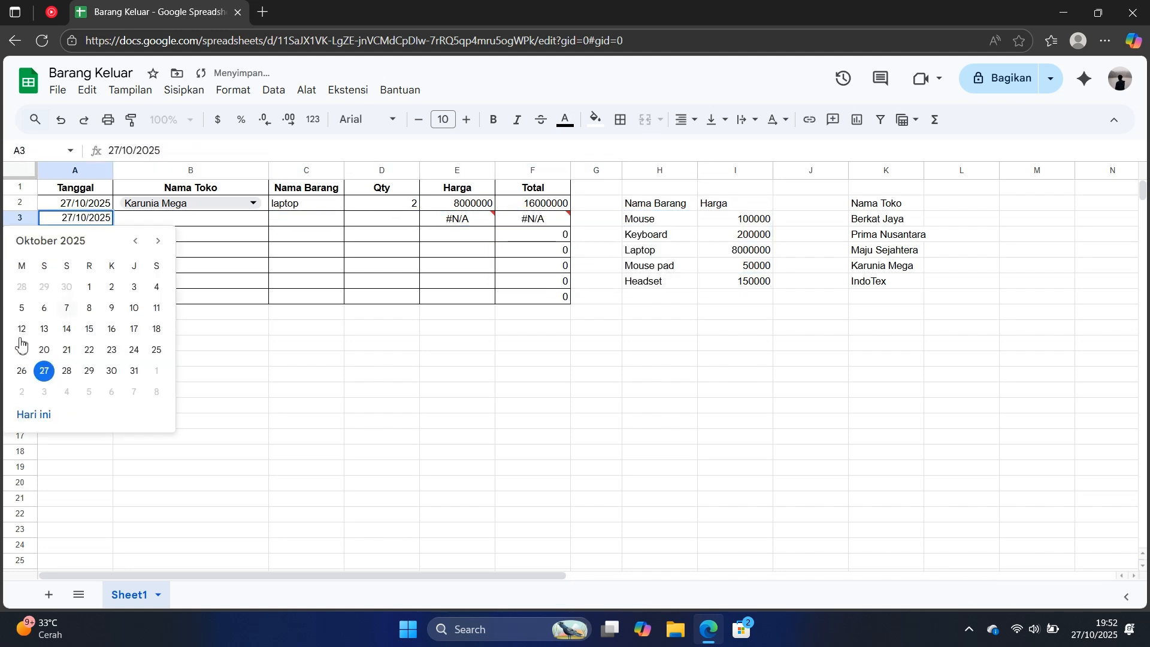
left_click(77, 374)
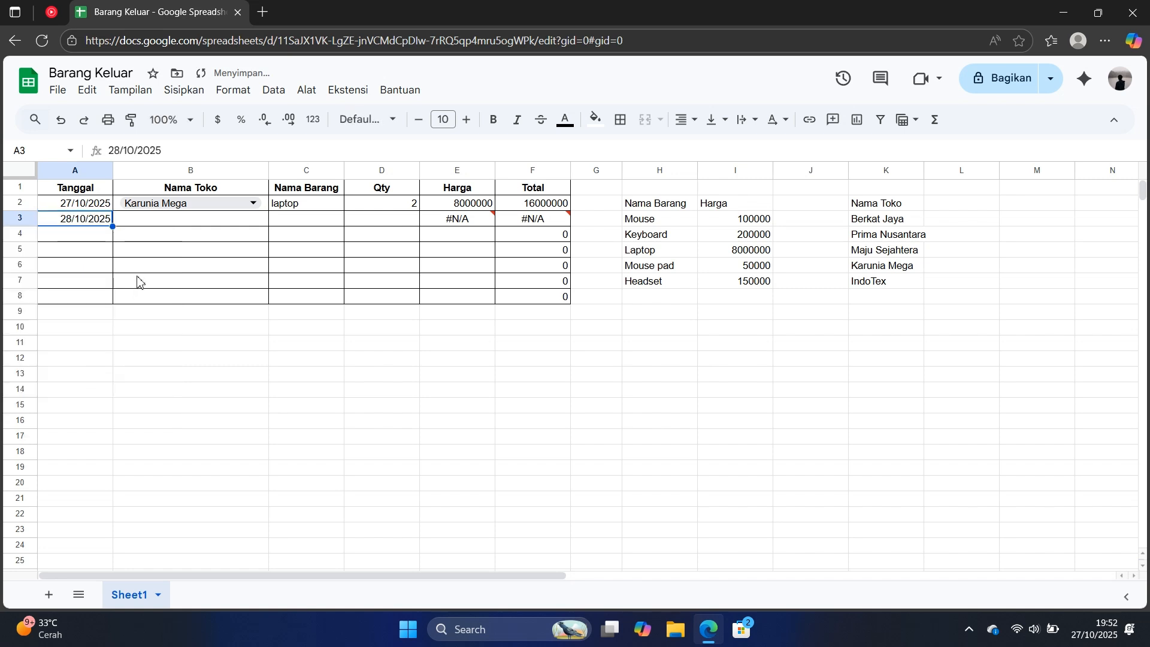
Copy the store dropdown cell B2 for reuse in the rows below it.
left_click(173, 223)
key("Up")
key("ctrl+c")
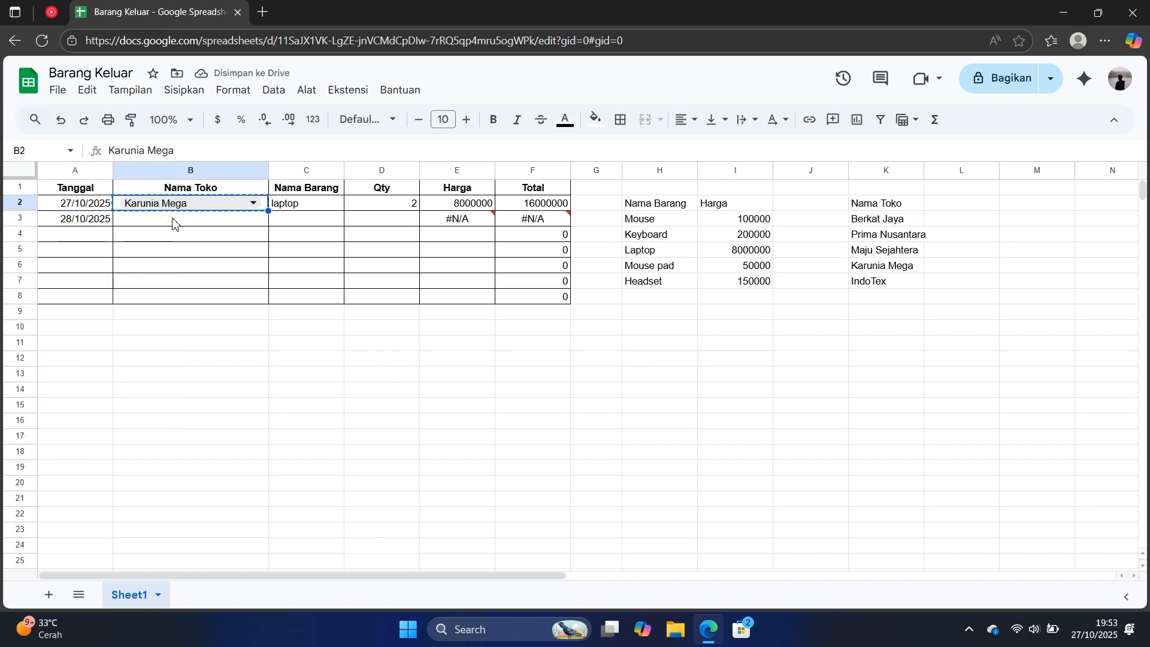
key("shift+Down")
key("shift+Down")
key("shift+Down")
key("shift+Down")
key("shift+Down")
key("shift+Down")
key("Up")
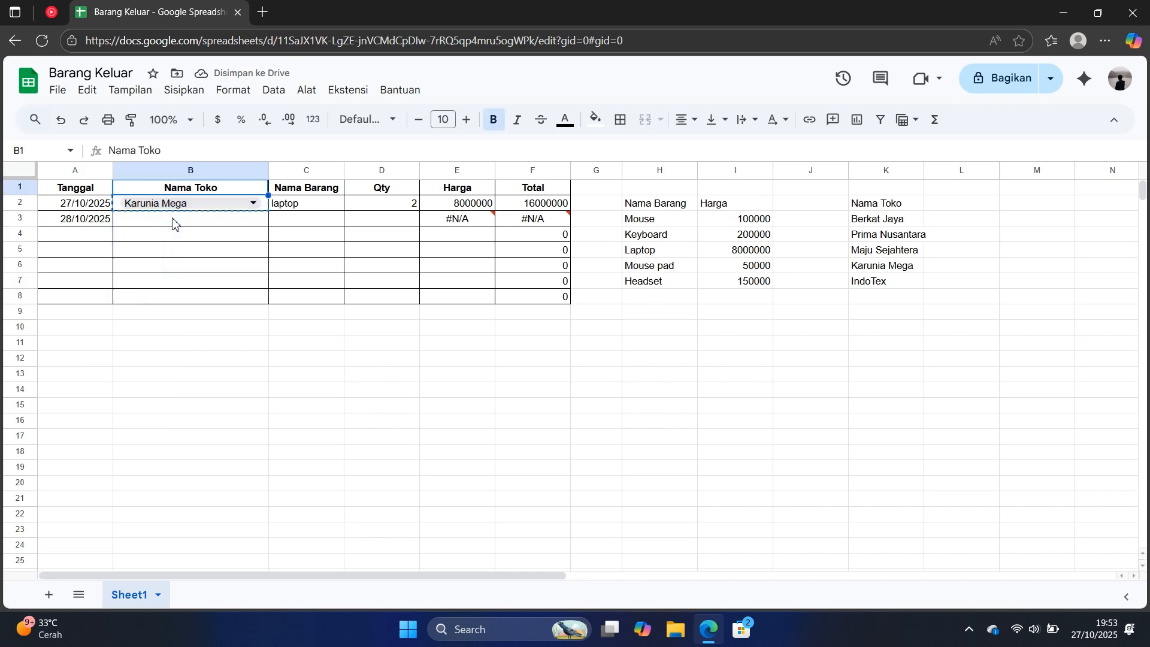
key("Down")
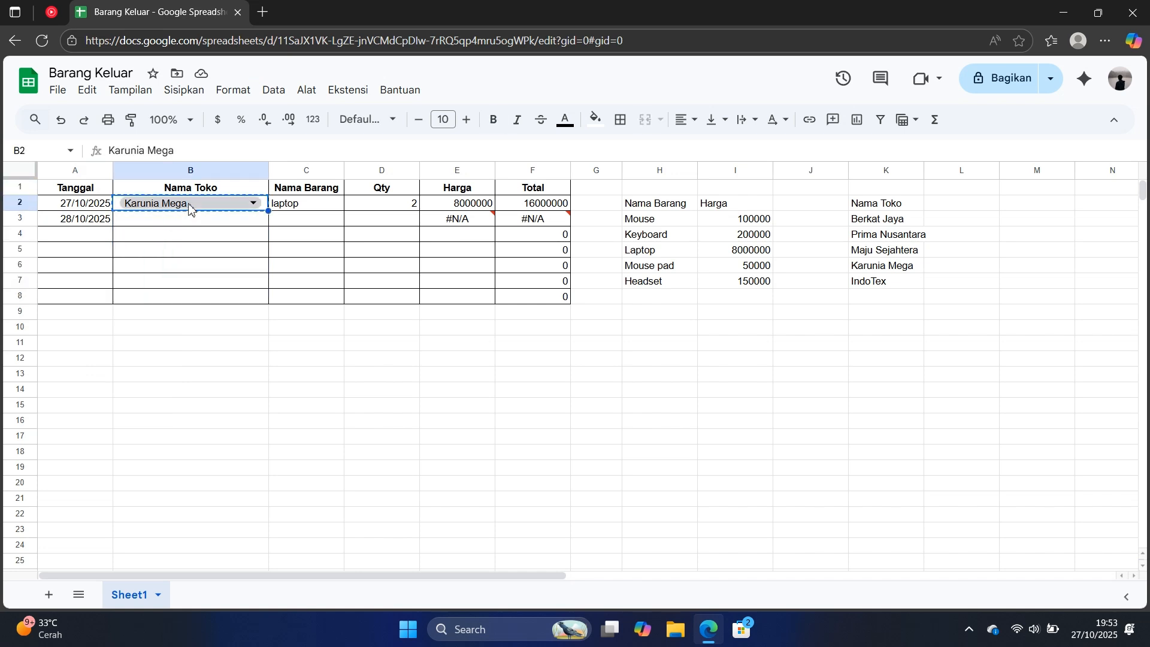
Review the range-based dropdown rule of cell B2 and its source store list, then close the validation settings.
right_click(189, 207)
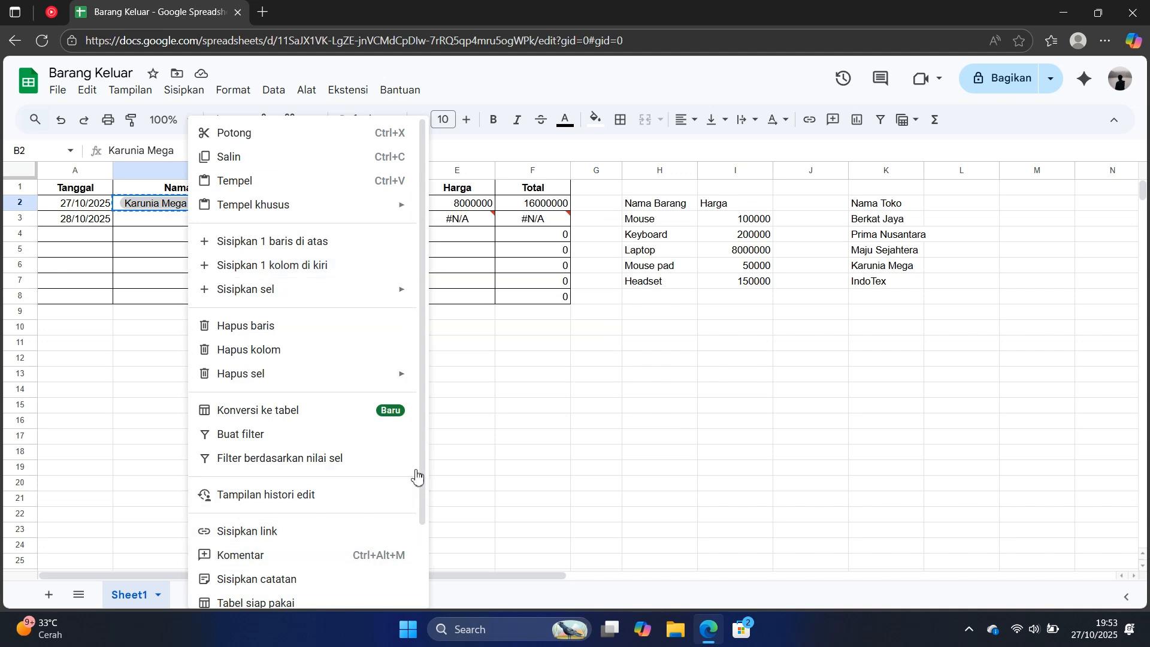
left_click_drag(422, 462, 416, 563)
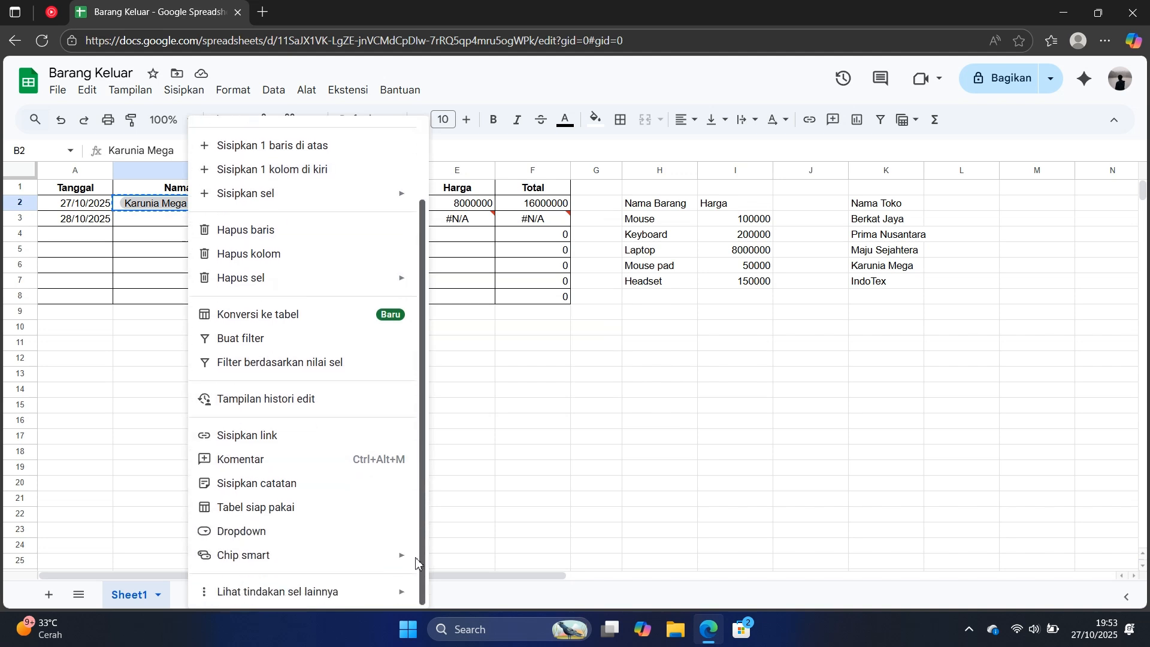
left_click(381, 541)
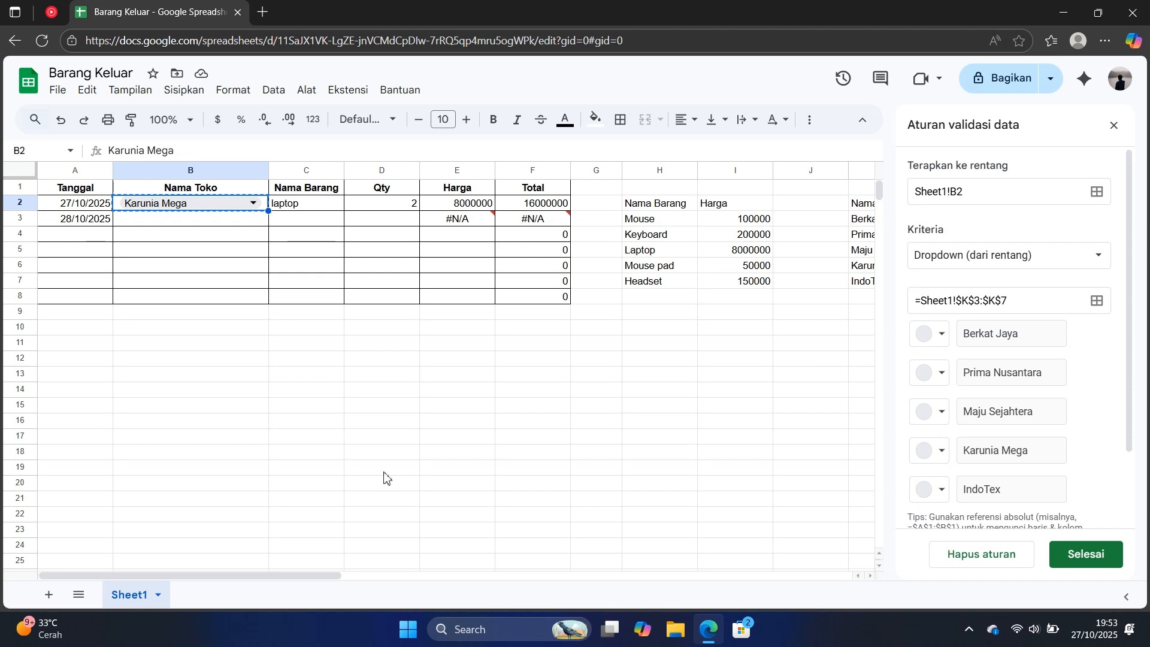
left_click_drag(339, 576, 461, 572)
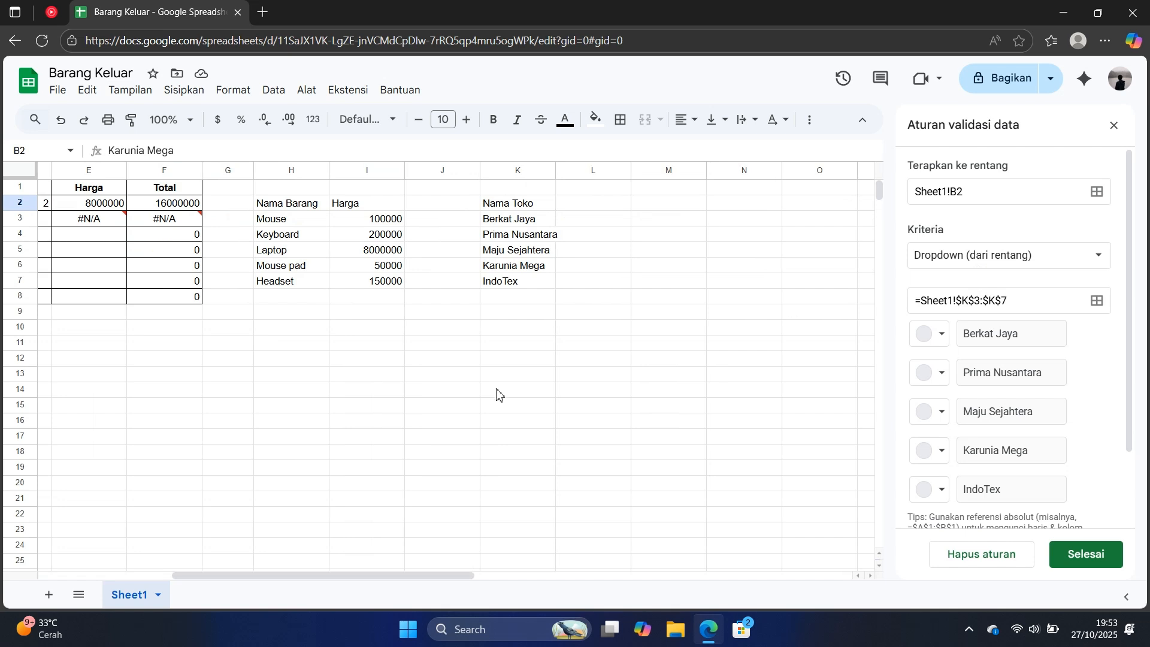
left_click_drag(419, 575, 183, 554)
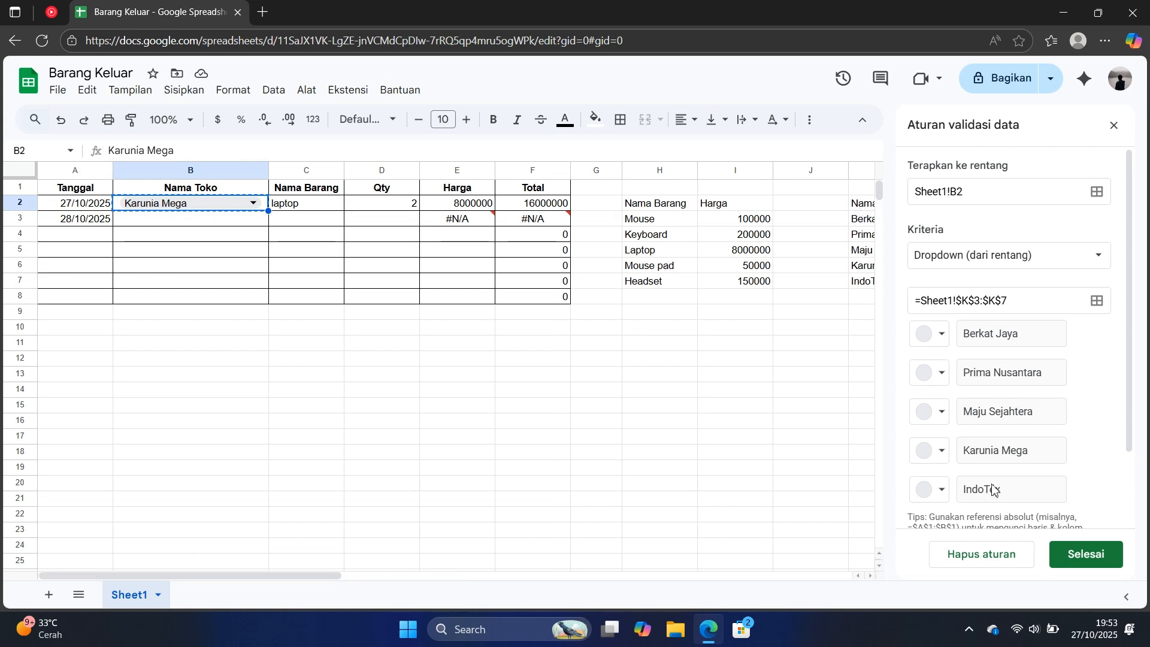
left_click(1079, 557)
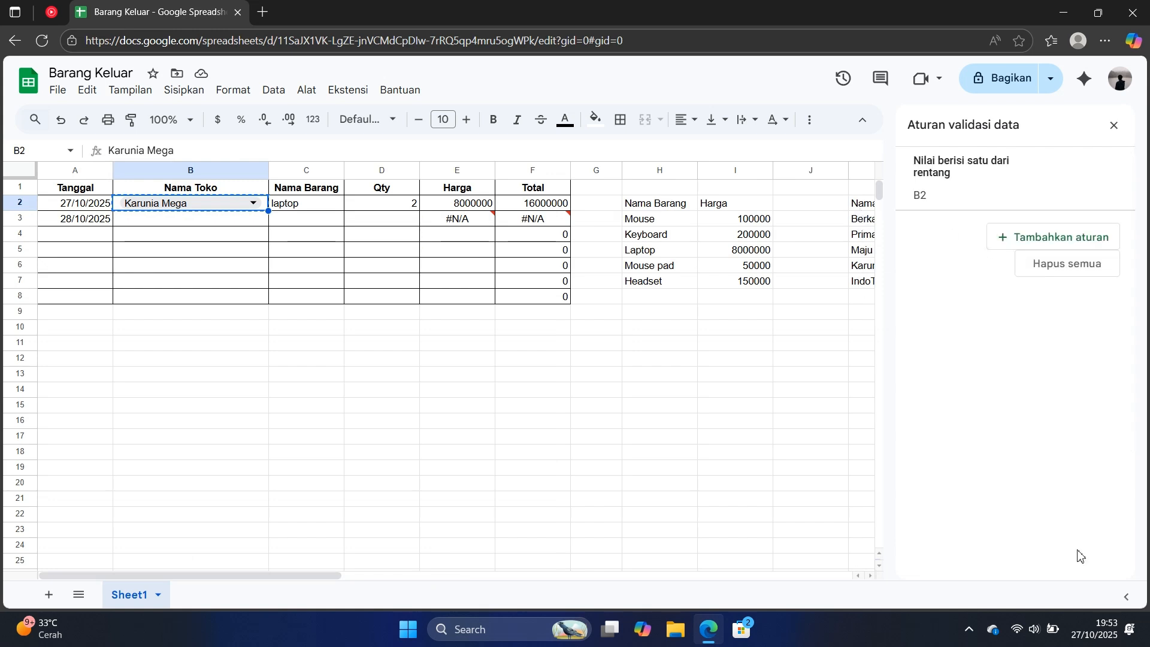
left_click(1114, 127)
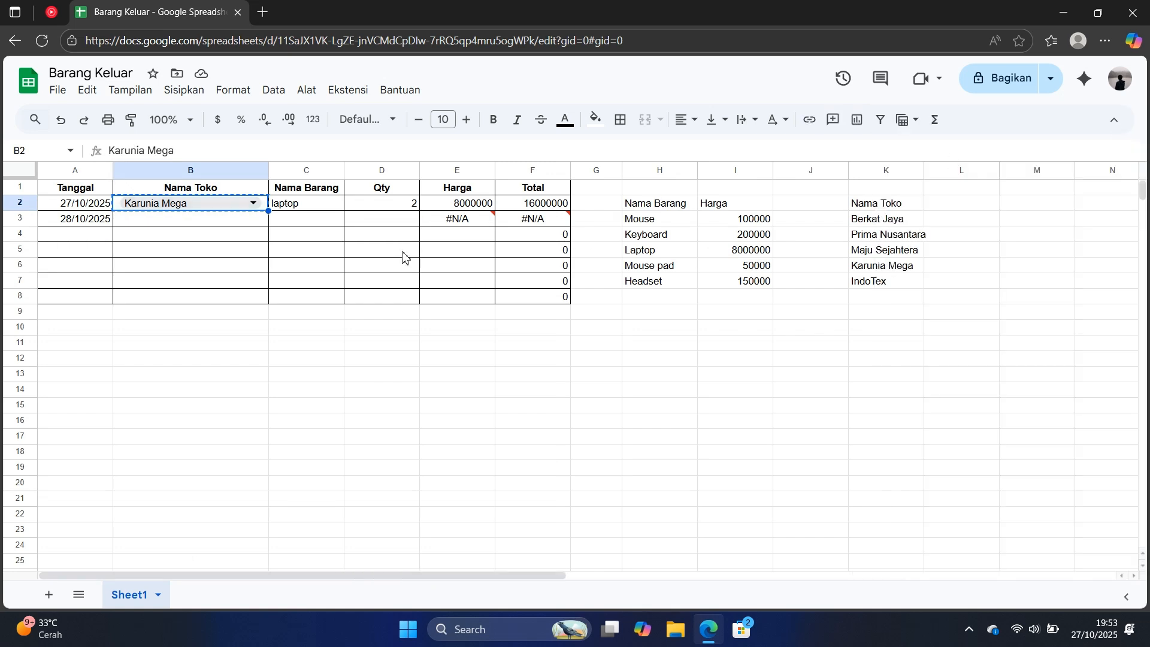
Paste the copied store dropdown into cells B3:B8 and clear the pasted store names.
key("Down")
key("shift+Down")
key("shift+Down")
key("shift+Down")
key("shift+Down")
key("shift+Down")
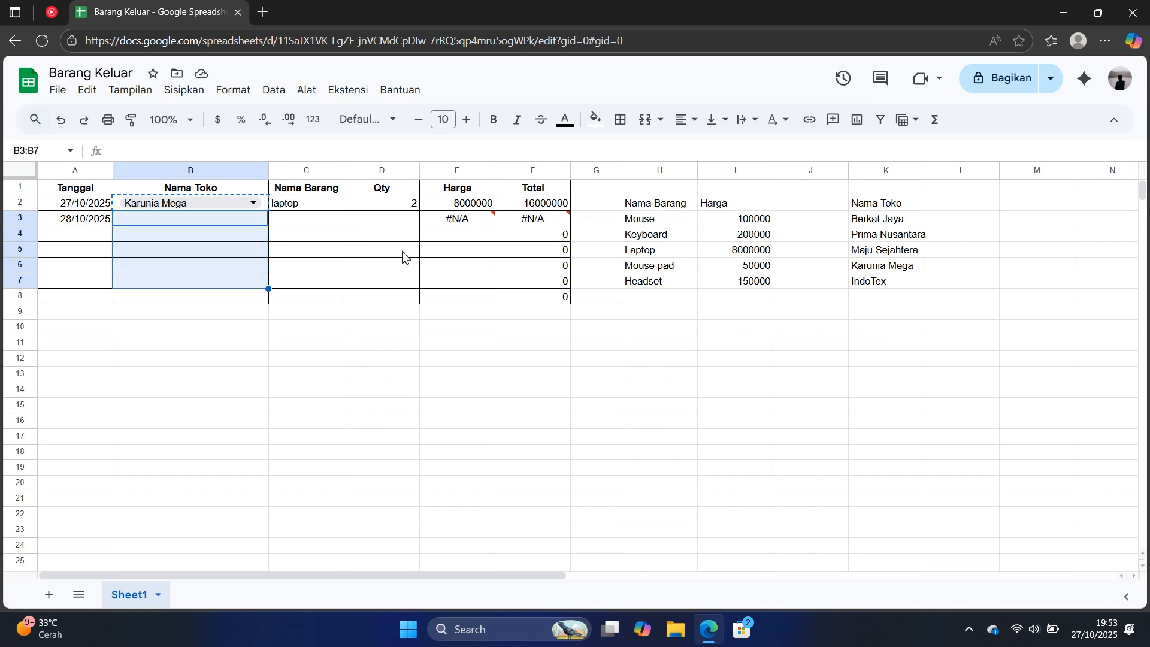
key("ctrl+v")
key("Delete")
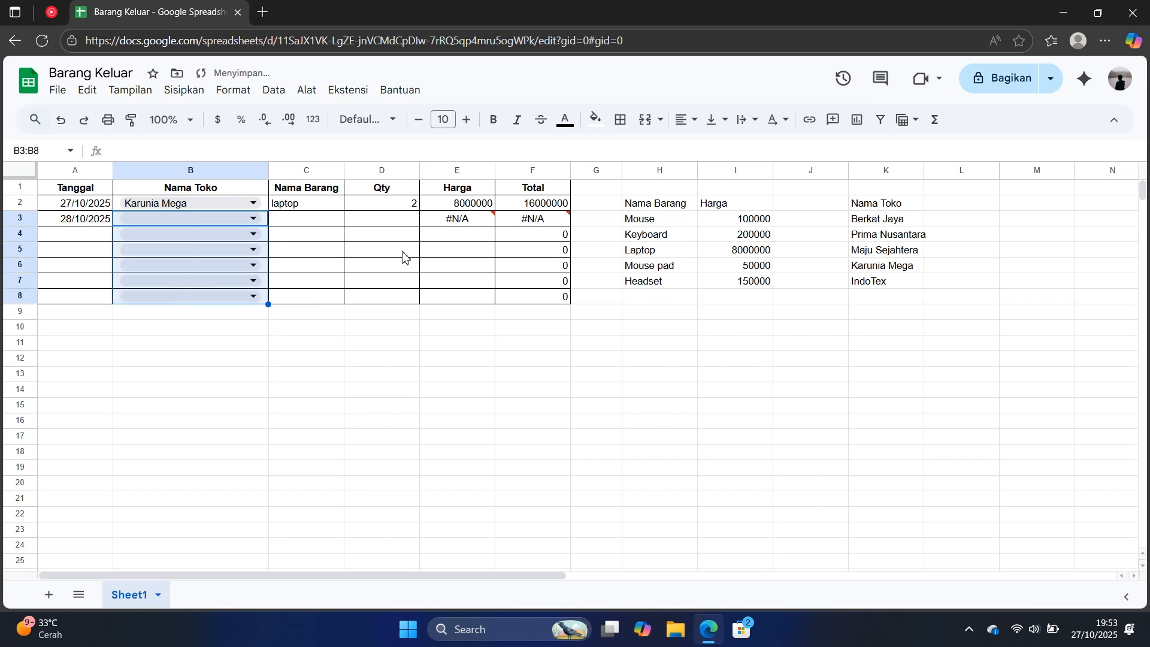
key("ctrl+z")
key("ctrl+z")
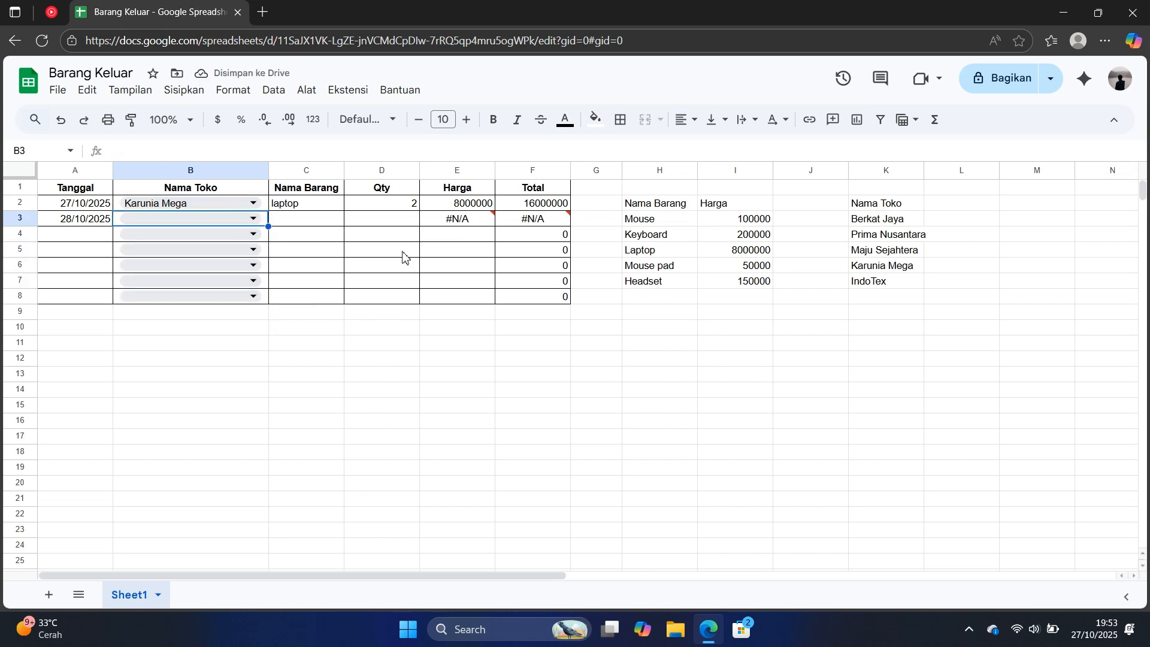
left_click(403, 254)
type("prima")
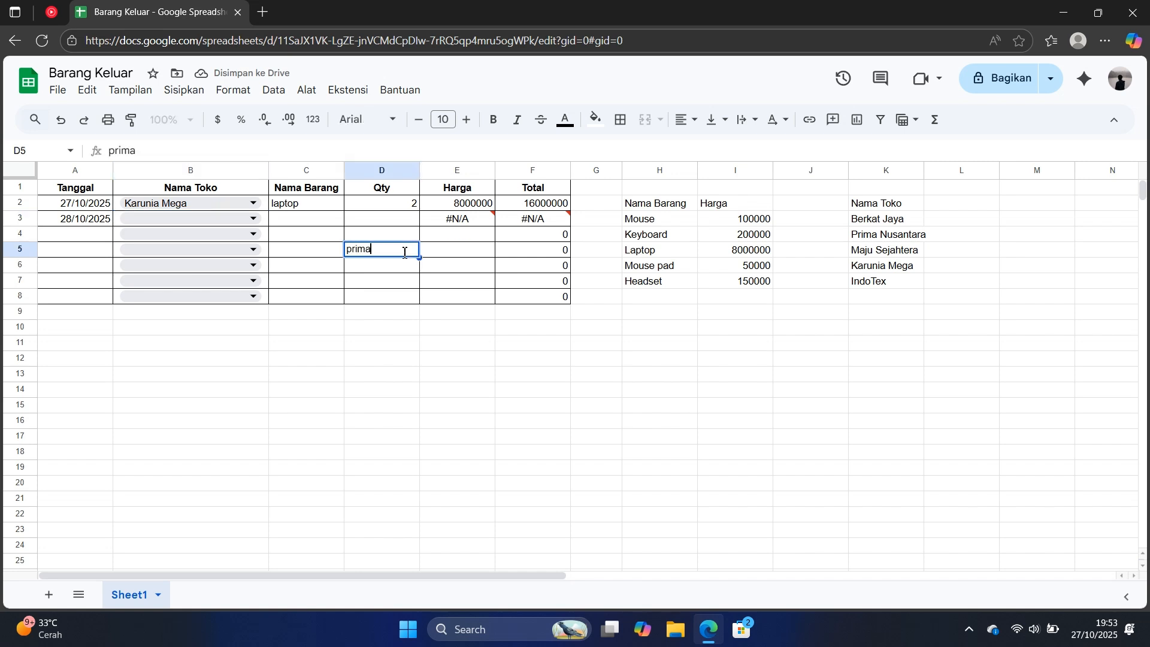
key("BackSpace")
key("BackSpace")
key("BackSpace")
key("BackSpace")
key("BackSpace")
Set the store dropdown in cell B3 to Prima Nusantara.
key("Left")
key("Left")
key("Up")
key("Up")
key("Up")
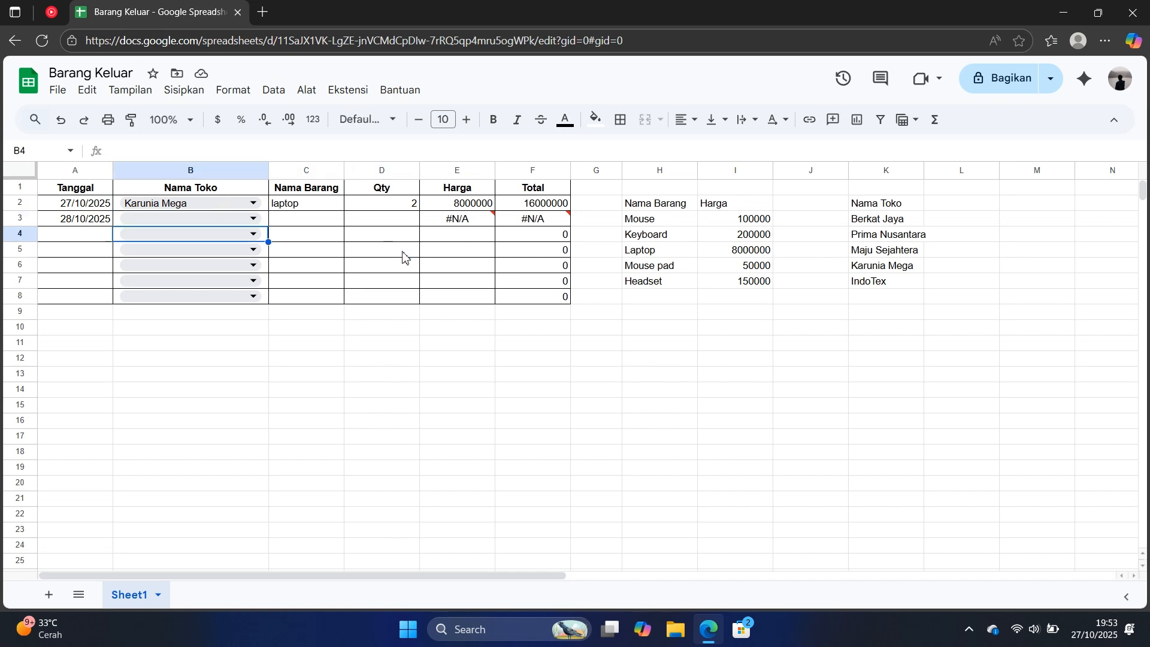
key("Down")
type("prima")
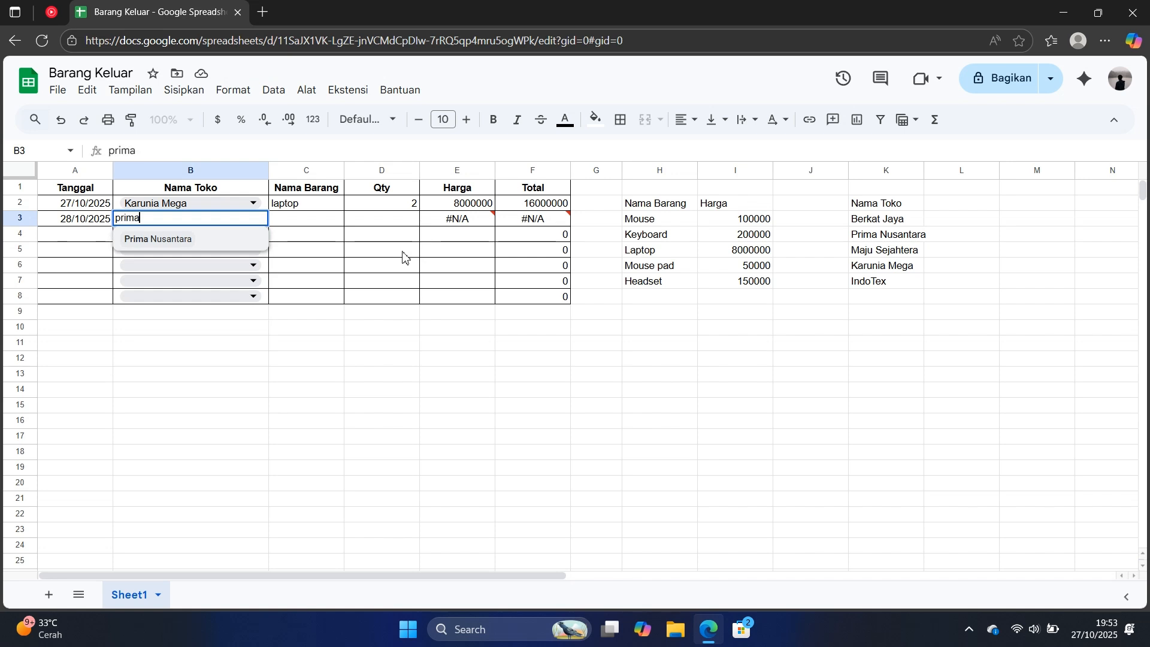
key("Return")
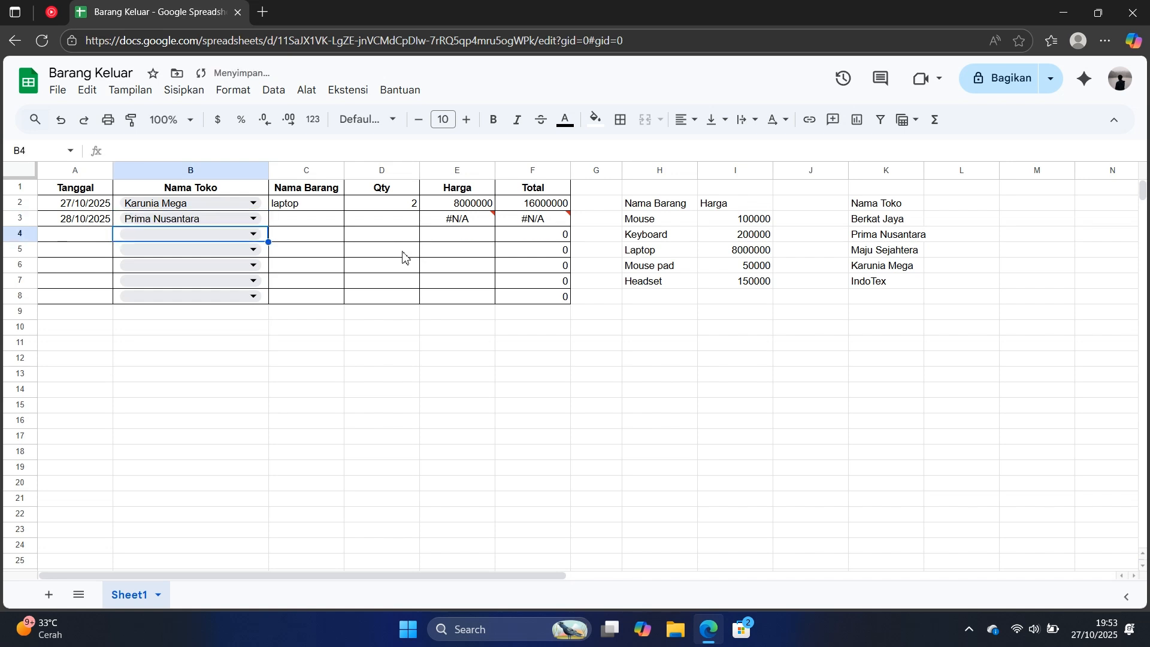
Fill in the 28/10/2025 row with keyboard as the item name and 3 as the quantity.
key("Up")
key("Right")
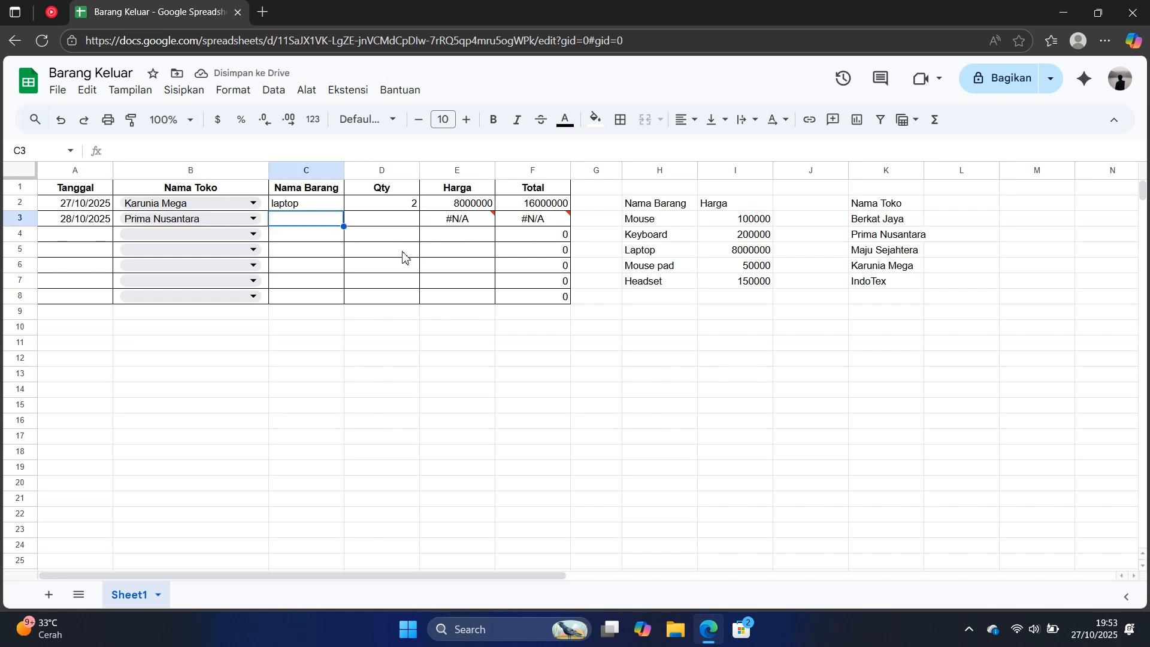
type("key")
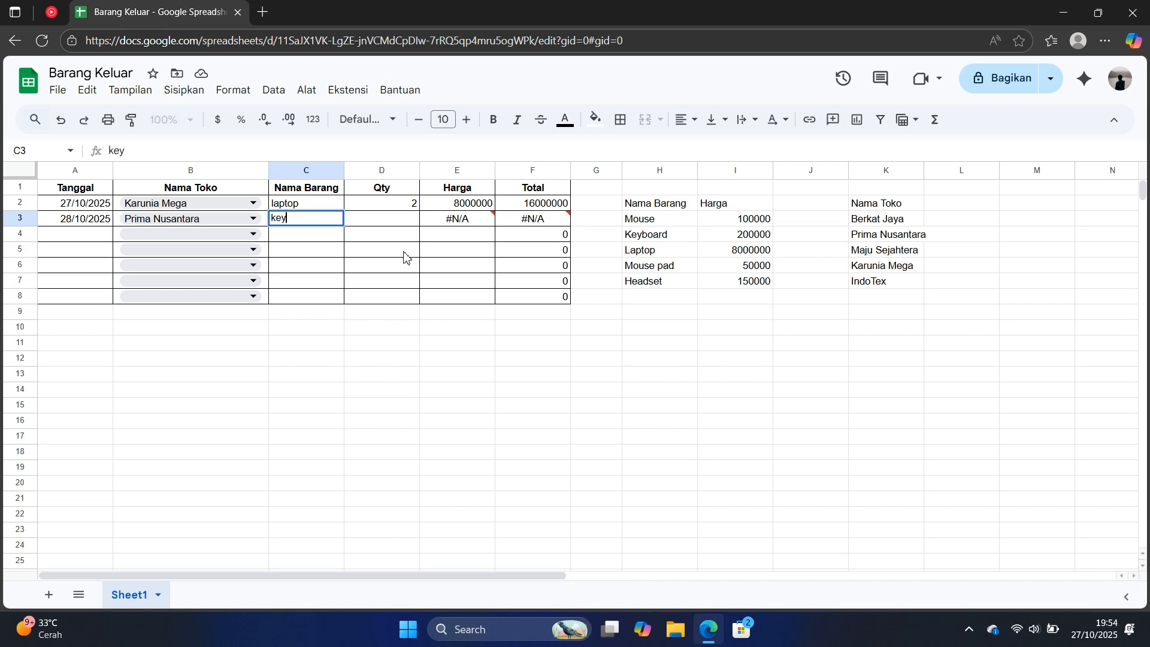
type("board")
key("Return")
key("Up")
key("Right")
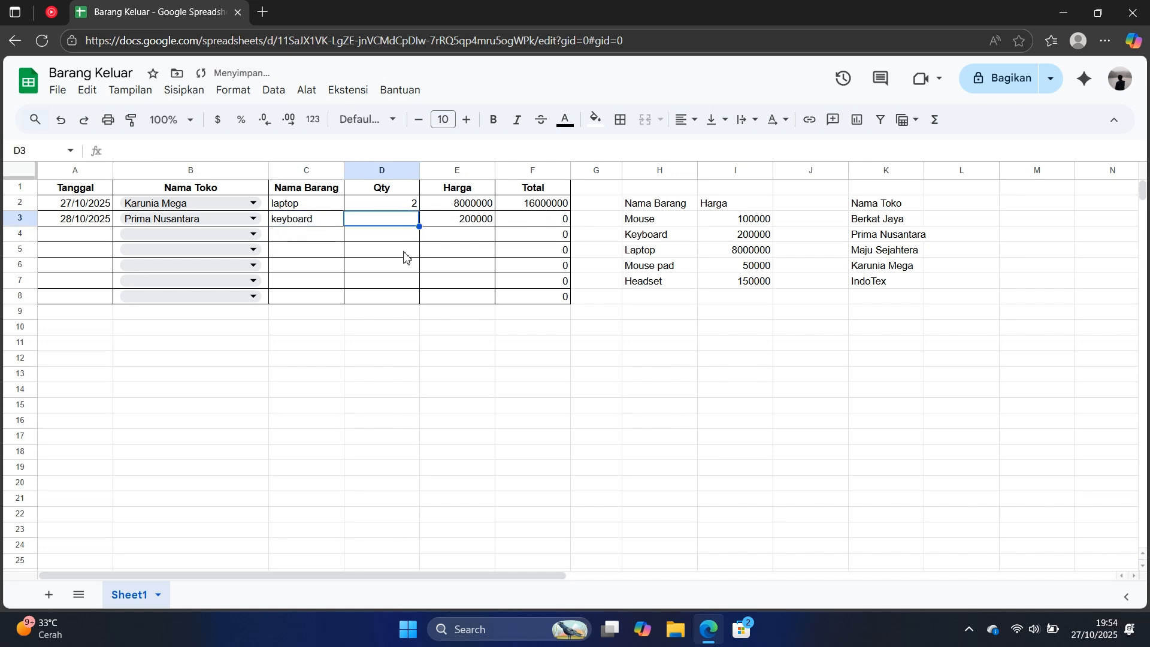
type("3")
key("Return")
Enter the date 29/10/2025 in cell A4.
key("Right")
key("Left")
key("Down")
key("Left")
key("Left")
key("Left")
key("Up")
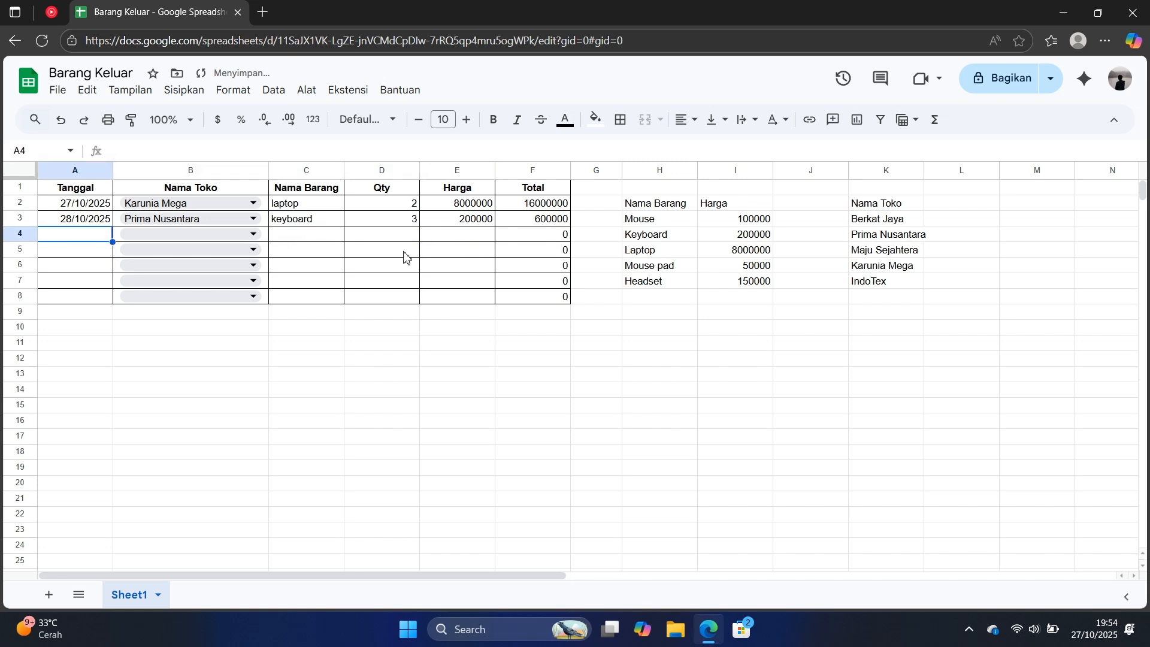
key("ctrl+v")
key("Return")
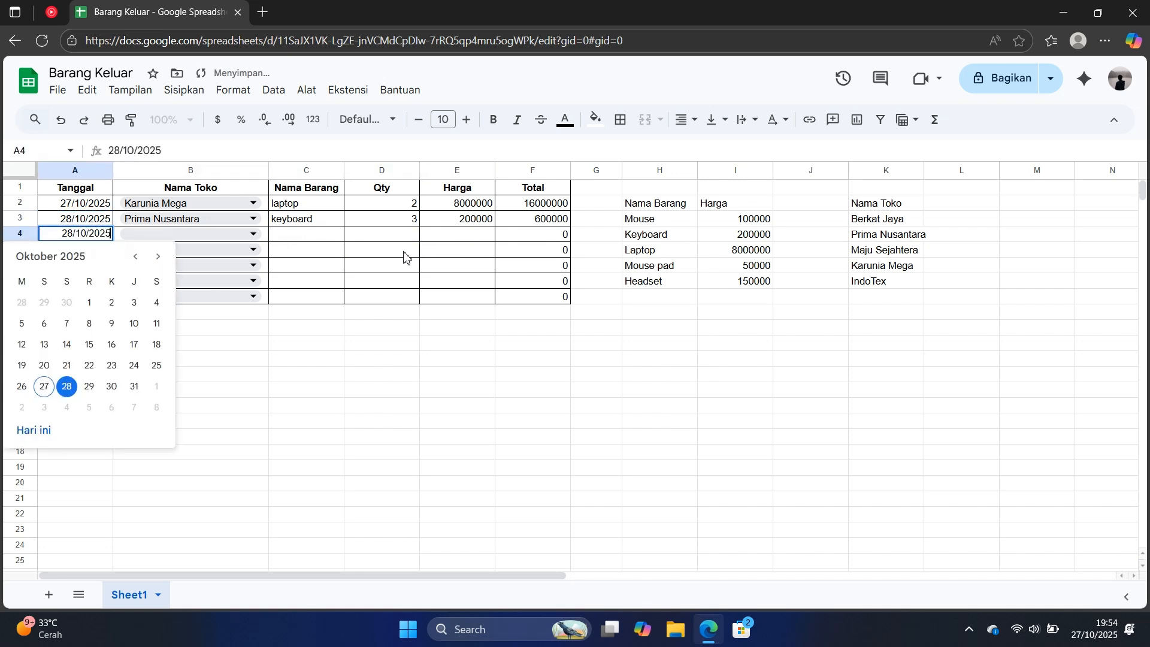
left_click(88, 387)
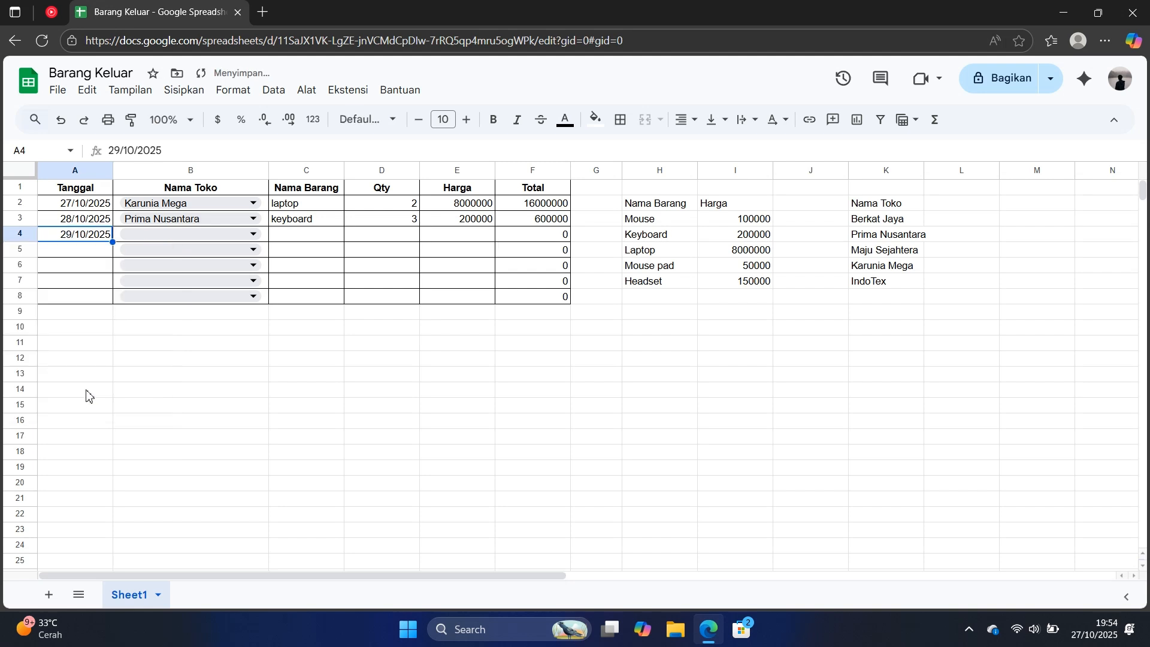
key("Right")
key("Up")
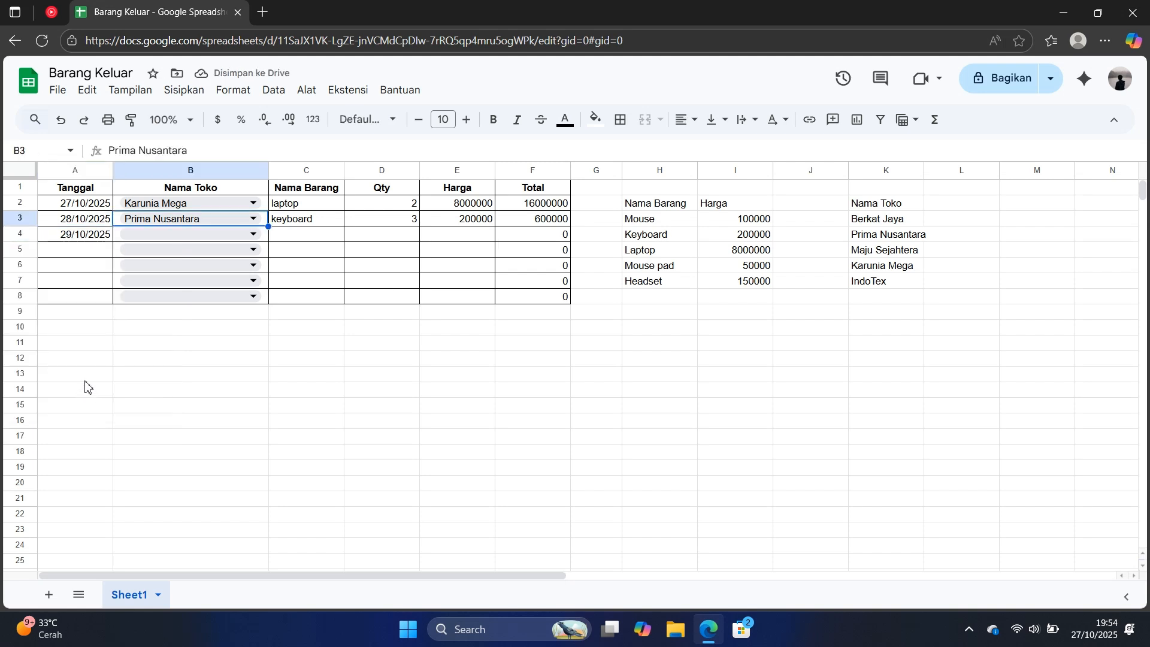
type("maju")
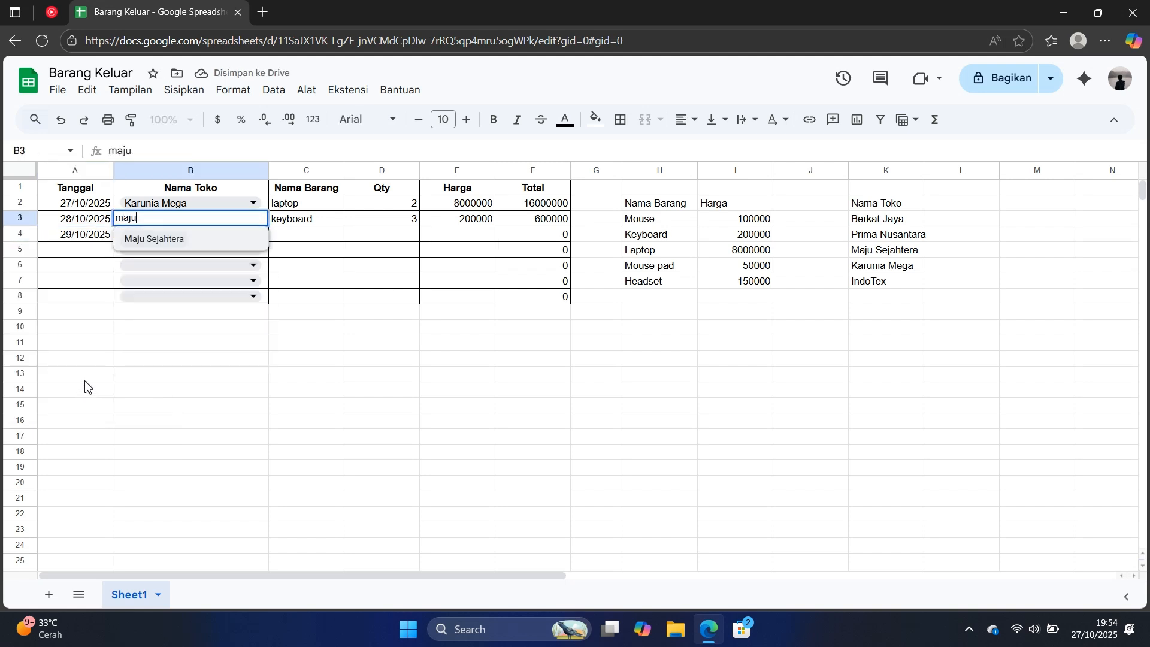
key("Return")
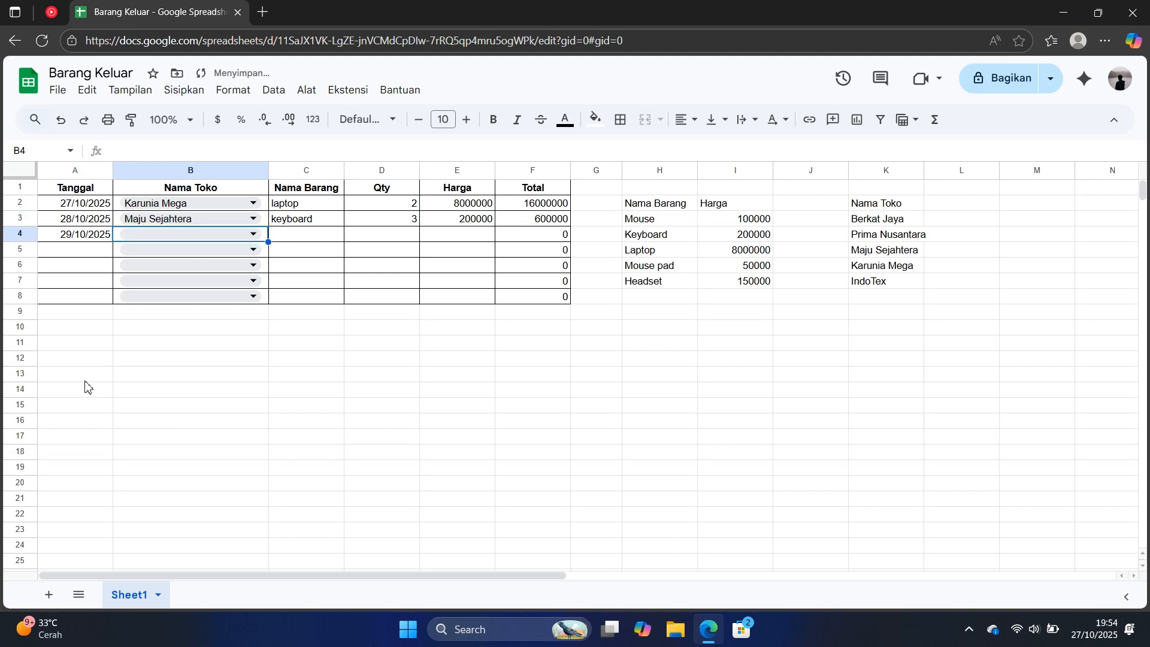
key("ctrl+z")
Fill in row 4 with Maju Sejahtera as the store and mouse pad as the item name.
key("Down")
type("maju")
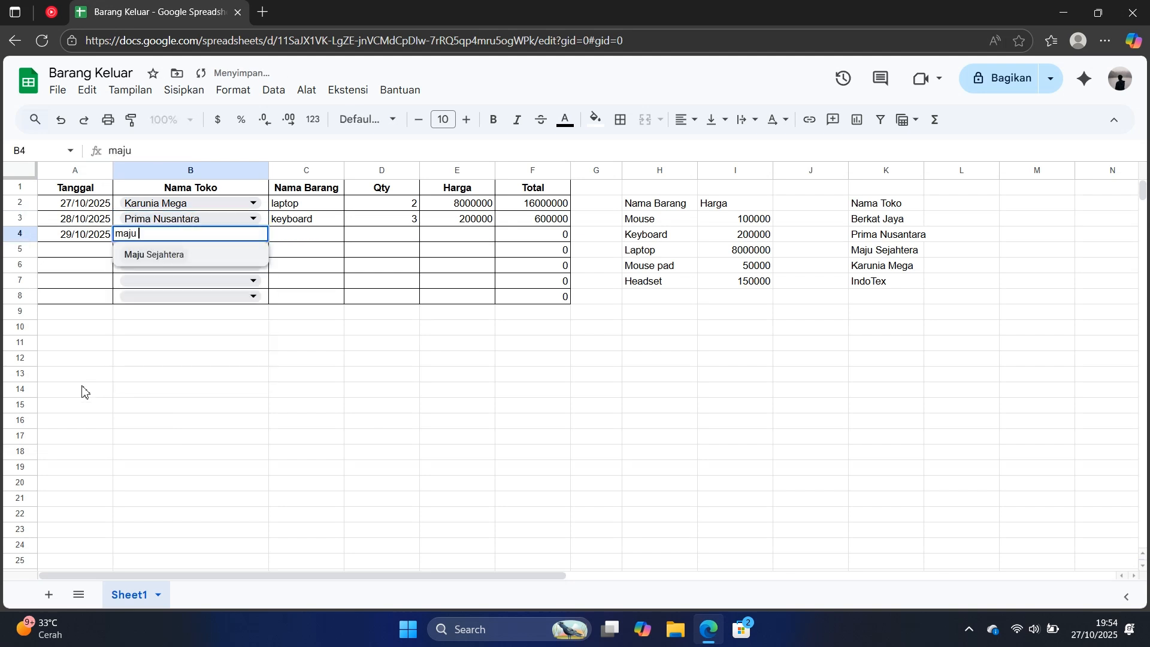
key("Return")
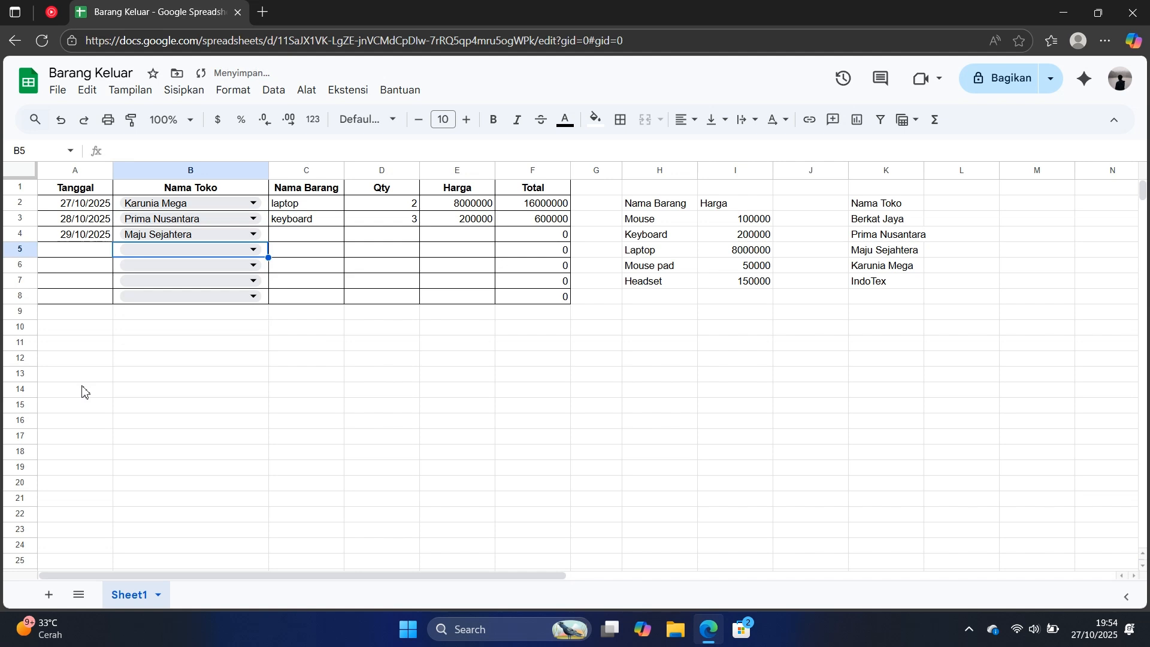
key("Up")
key("Right")
type("mo")
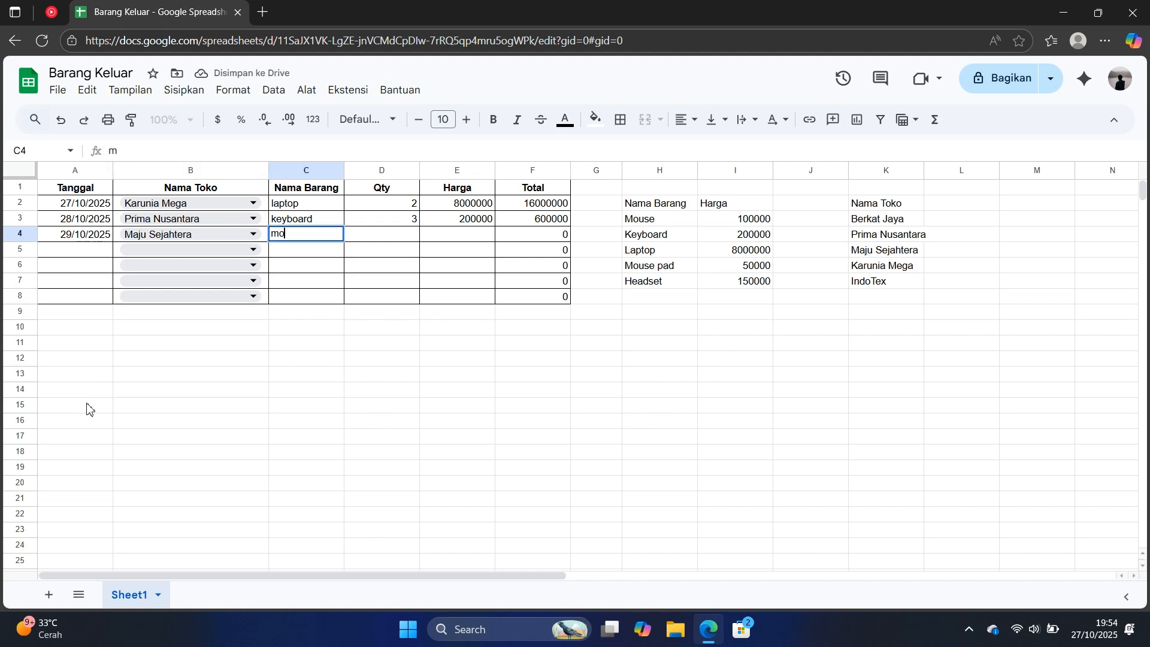
type("use pad")
key("Return")
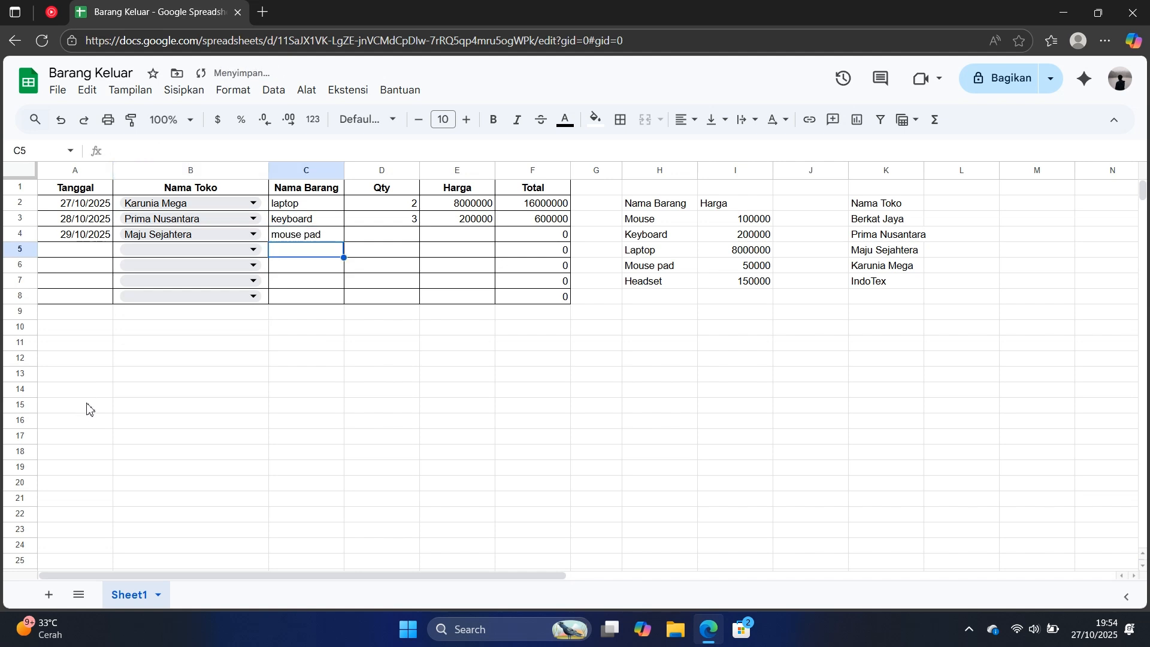
Enter 3 as the quantity for the mouse pad entry in row 4.
key("Up")
key("Right")
type("3")
key("Tab")
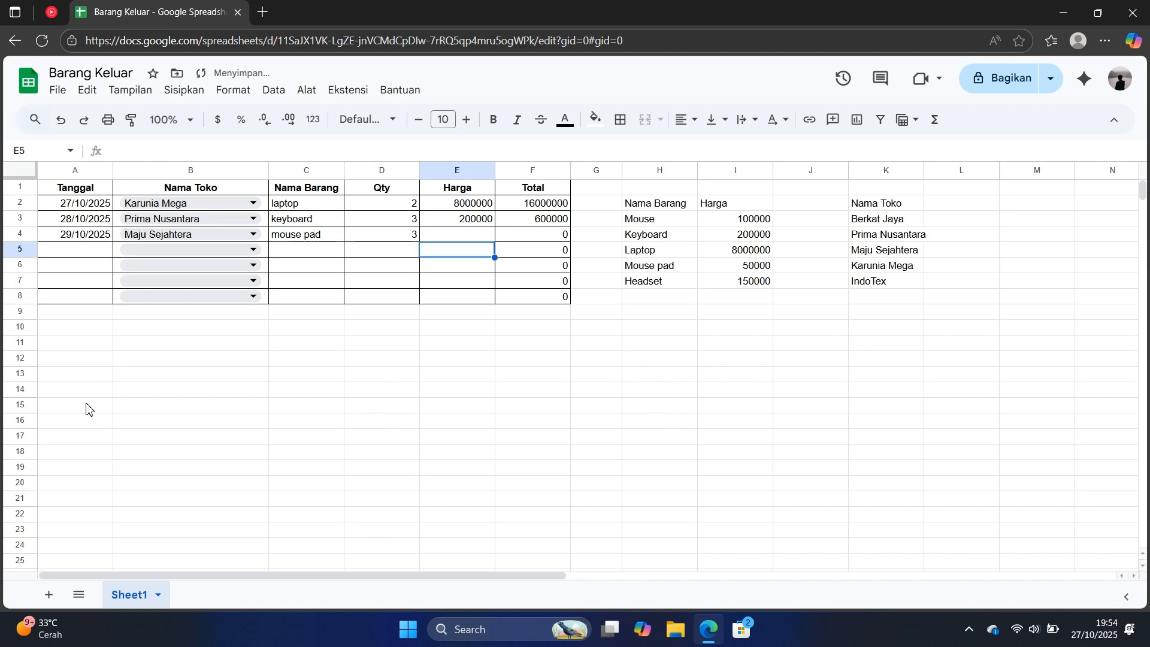
Copy the price lookup formula into the Harga cell E4 of the mouse pad row.
key("Up")
key("ctrl+c")
key("Down")
key("ctrl+v")
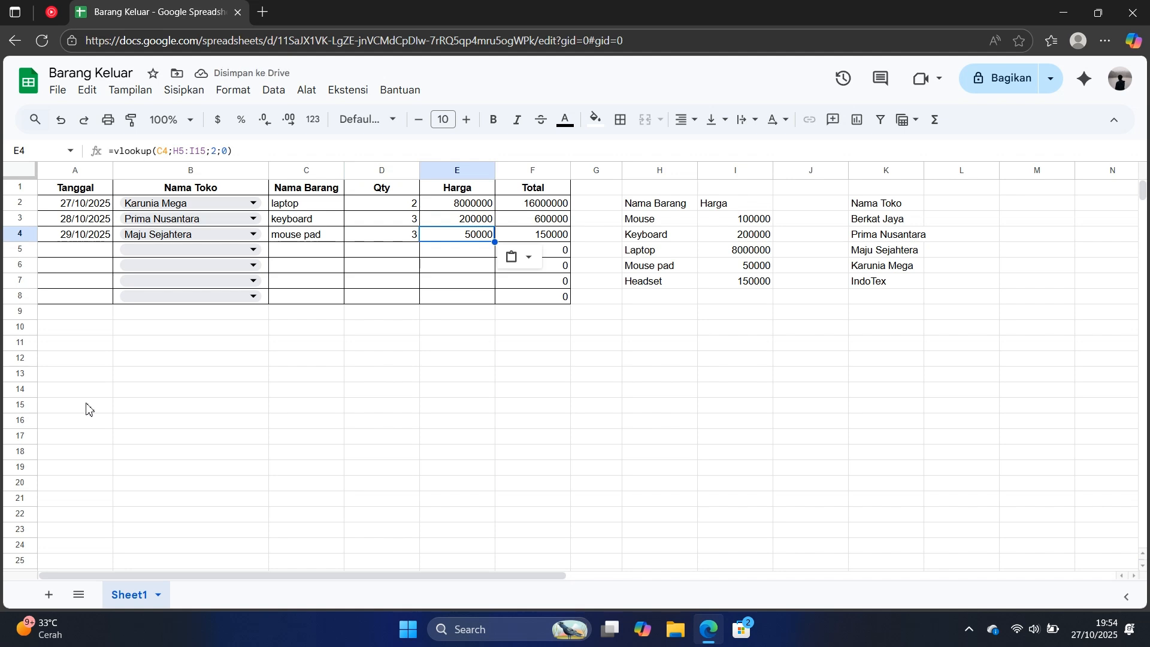
key("Down")
key("Left")
key("Left")
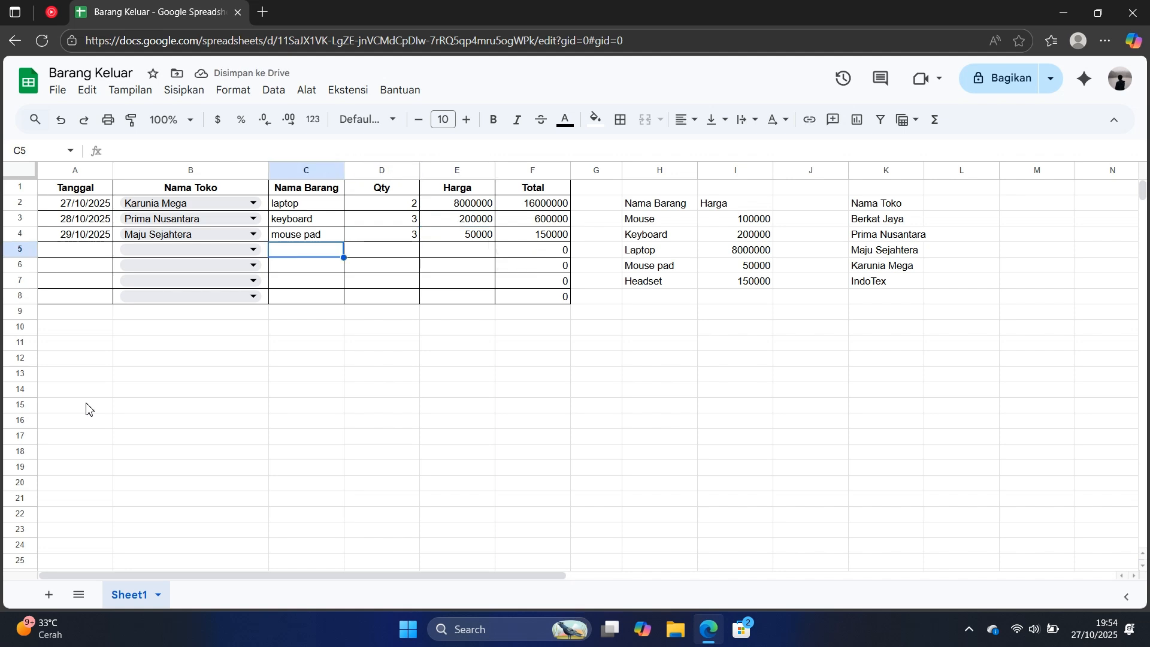
key("Left")
key("Left")
key("Up")
key("Right")
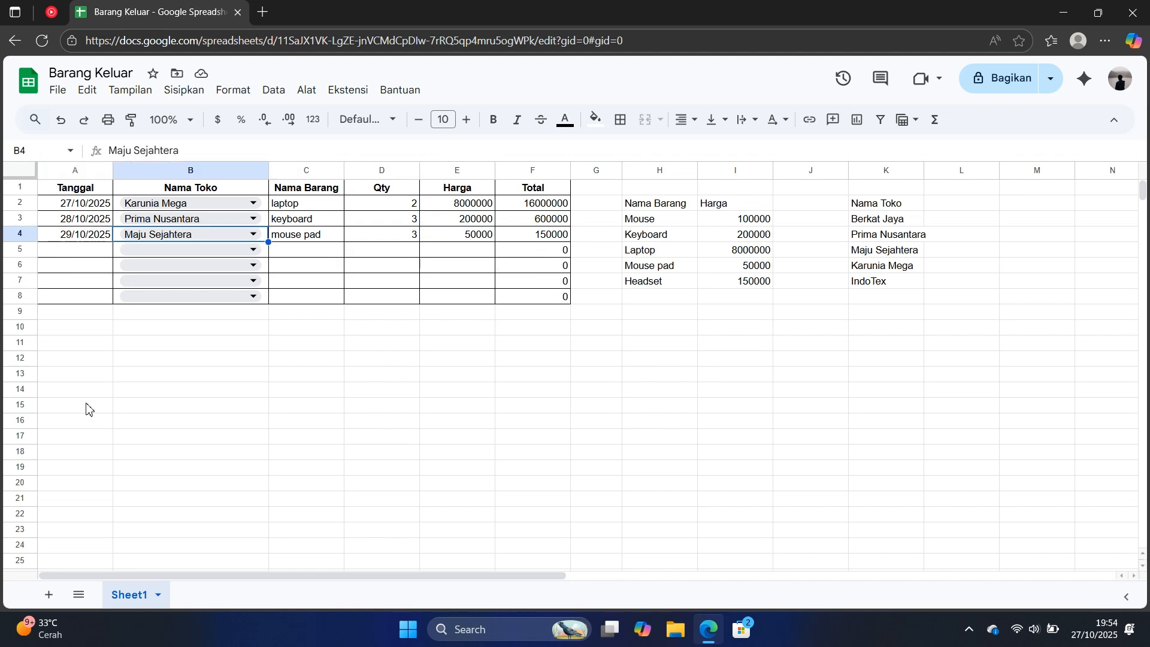
key("Right")
key("Right")
key("Right")
key("Right")
key("Right")
key("Right")
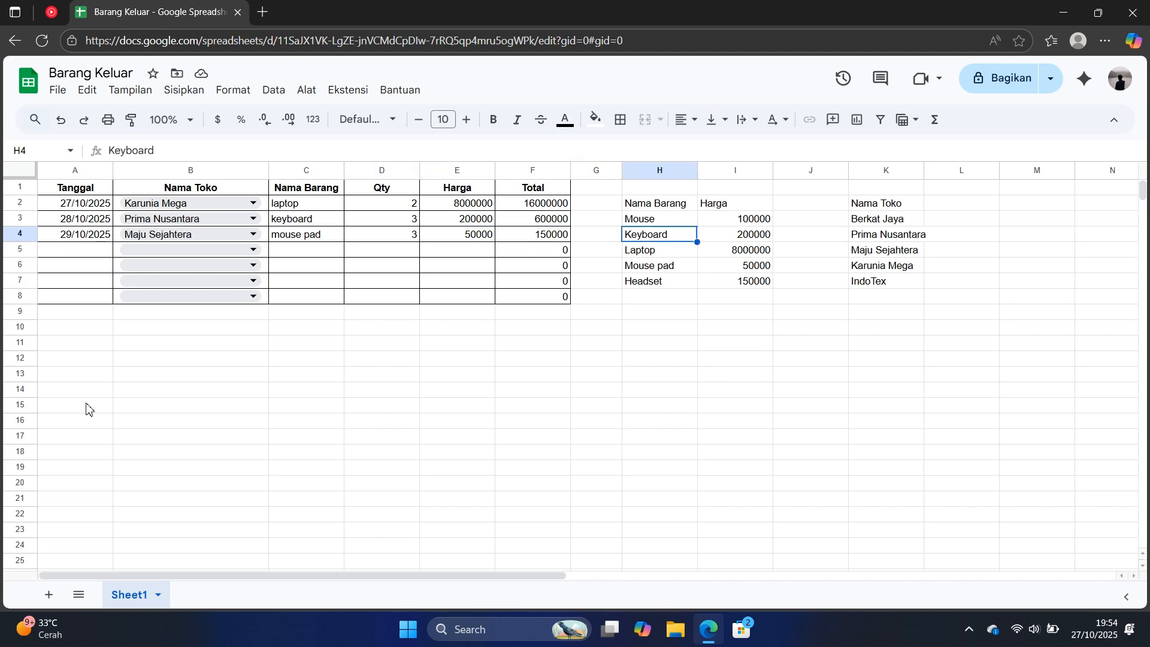
Try filtering the store options in cell B5 by "in" and by "ber", clearing the search text each time.
key("Down")
key("Left")
key("Left")
key("Left")
key("Left")
key("Left")
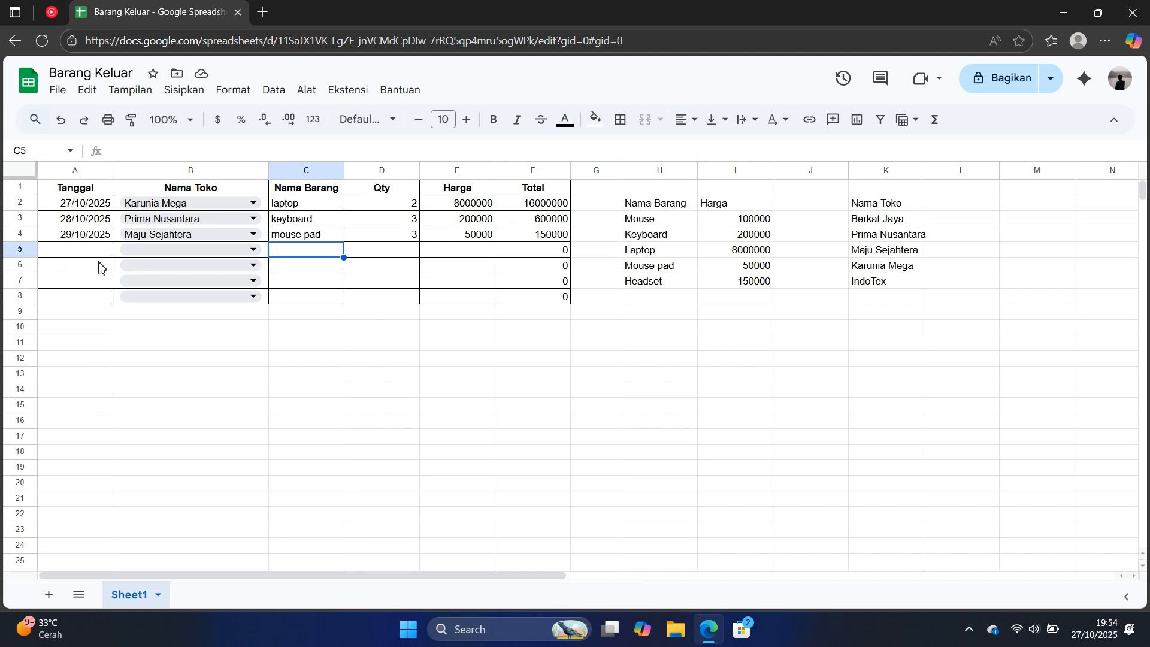
key("Left")
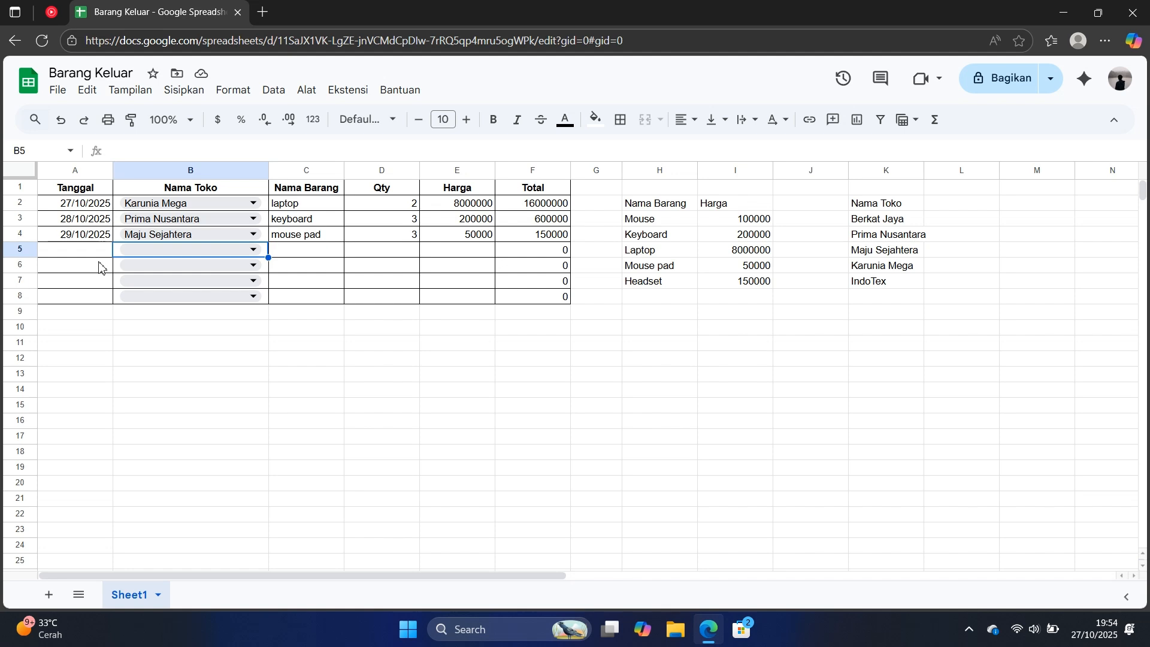
key("Return")
type("in")
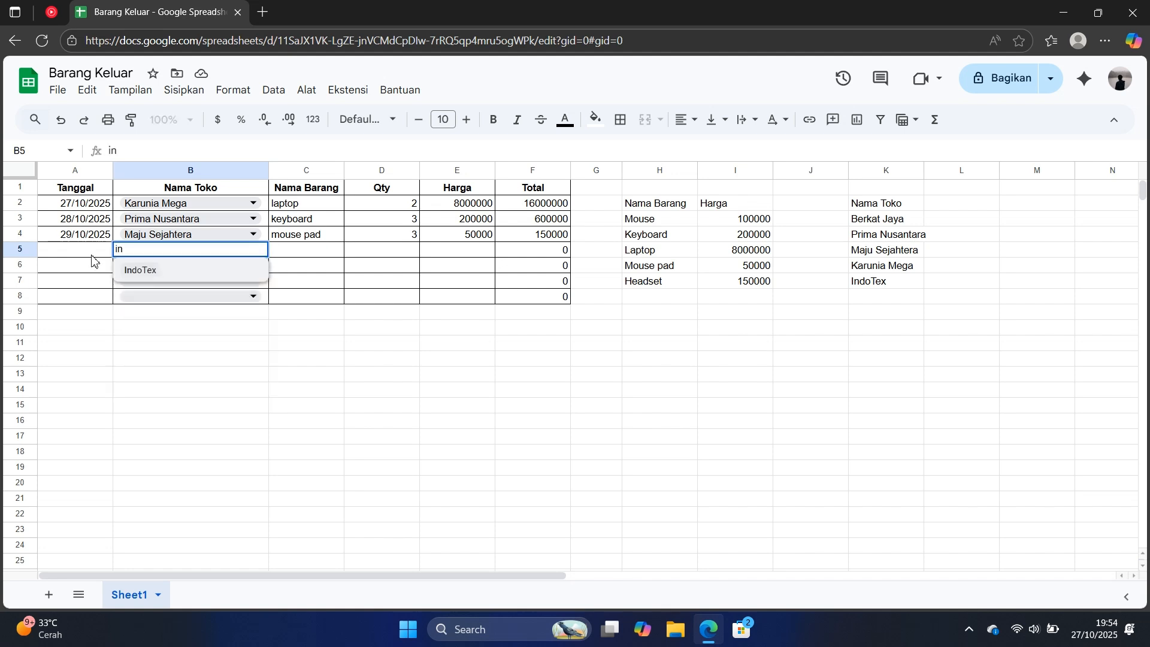
key("BackSpace")
key("BackSpace")
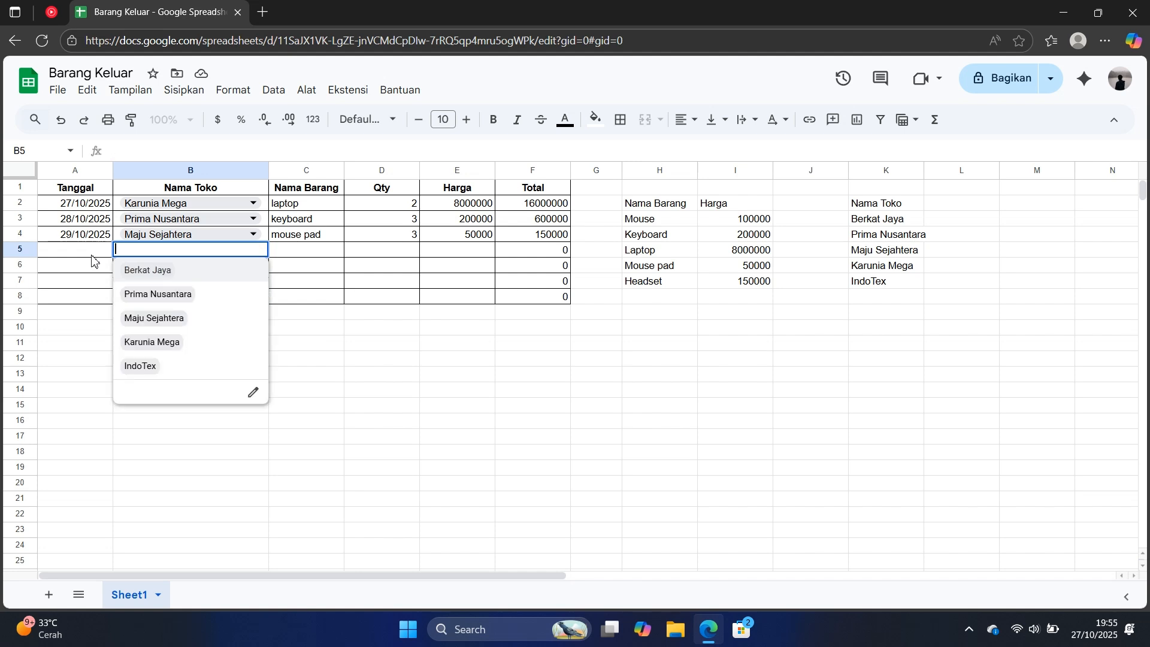
type("ber")
key("BackSpace")
key("BackSpace")
key("BackSpace")
Filter the store options in cell B5 by "jay" and set the store to Berkat Jaya.
type("jay")
key("BackSpace")
key("BackSpace")
key("BackSpace")
key("Return")
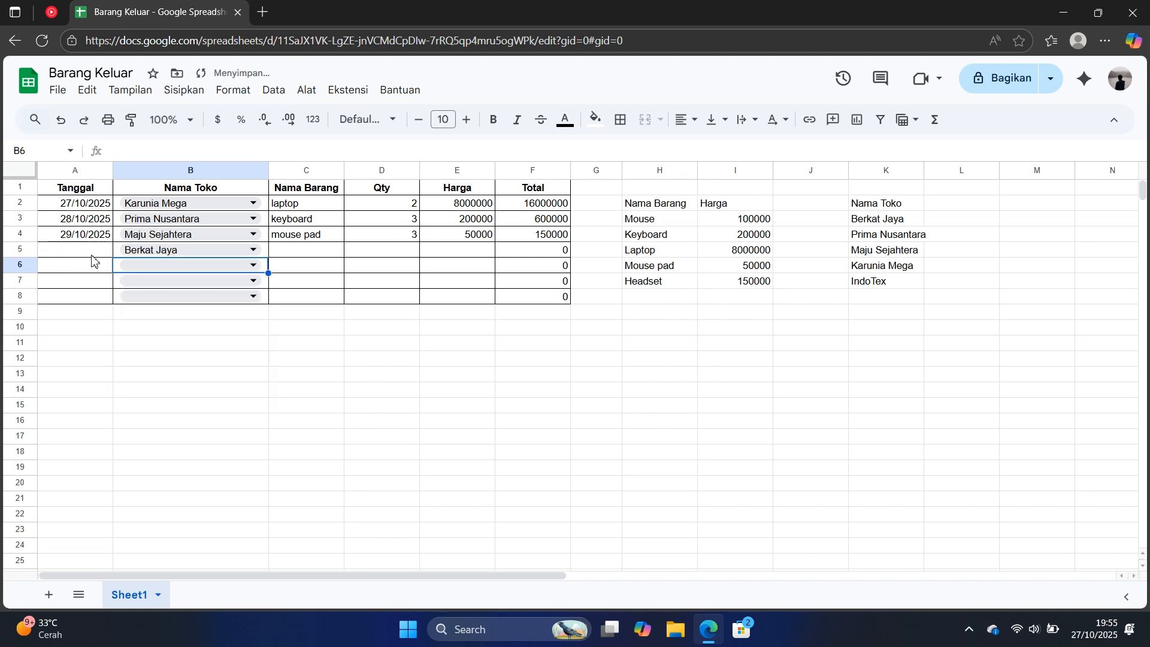
Copy the date from cell A4 into A5 and change the copy to 30/10/2025.
left_click(92, 259)
key("Up")
key("Up")
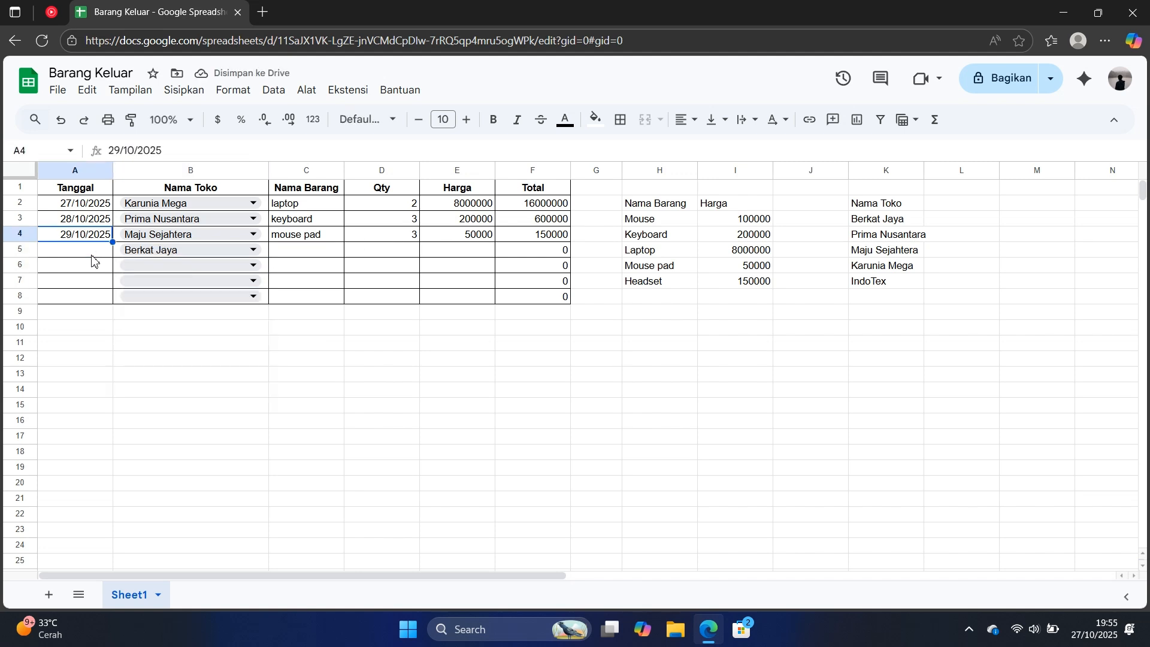
key("ctrl+c")
key("Down")
key("ctrl+v")
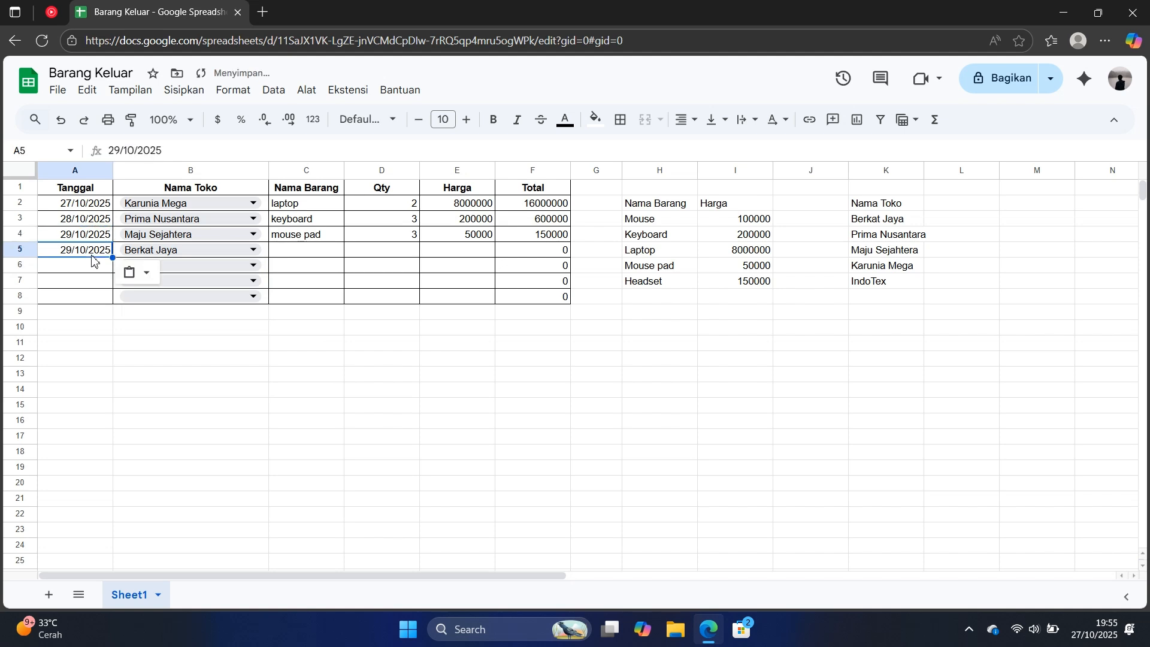
double_click(92, 255)
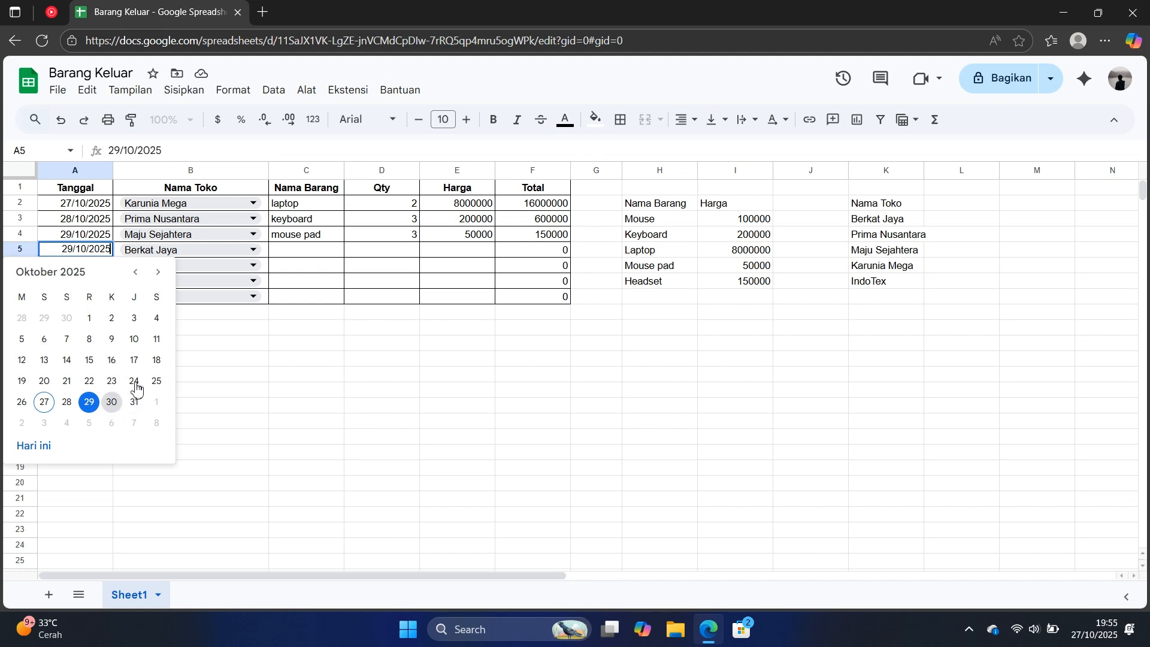
left_click(112, 402)
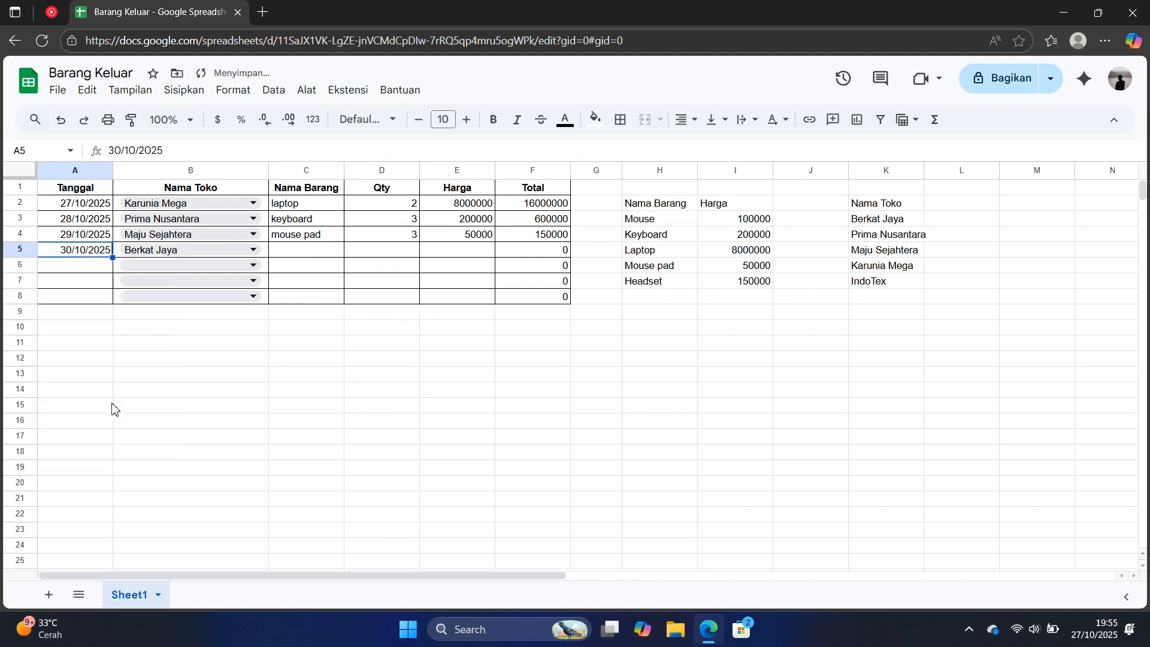
Select the empty Nama Barang cell in the Berkat Jaya row.
left_click(293, 257)
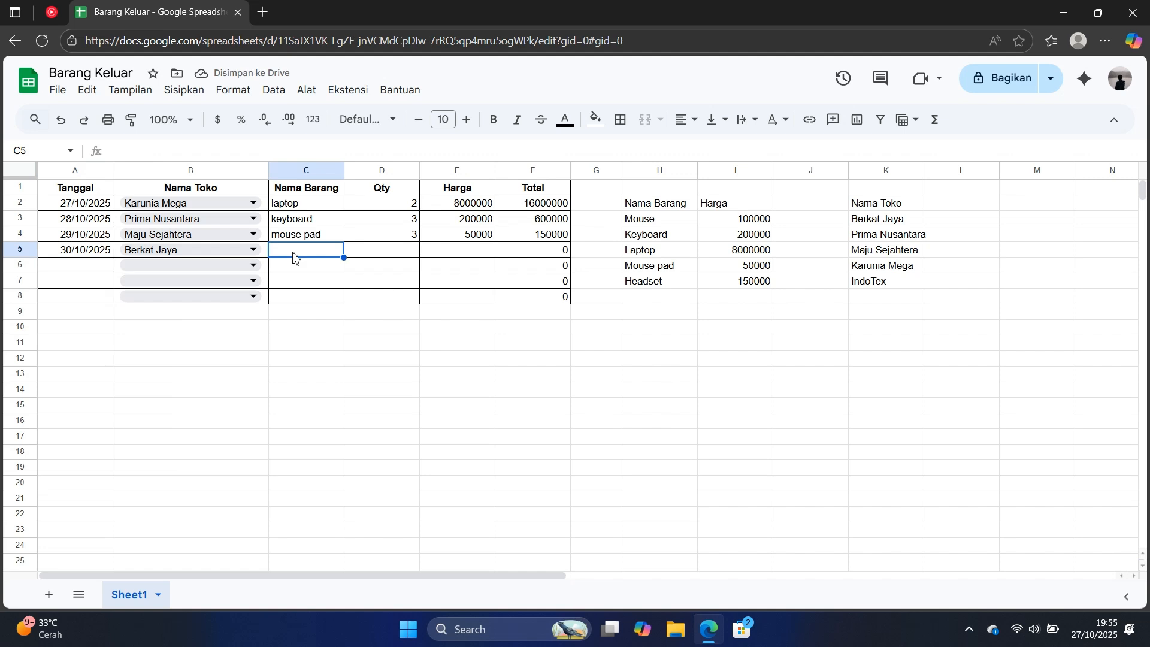